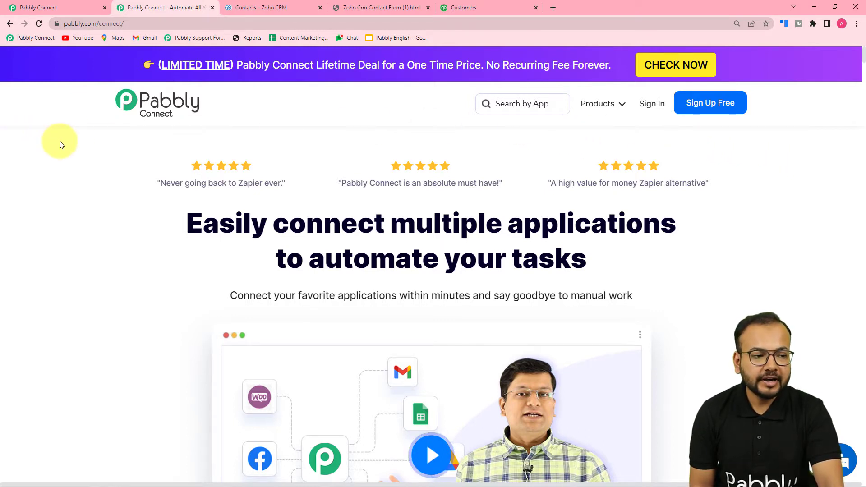
From the Pabbly Connect dashboard, create a workflow named 'Zoho CRM to QuickBooks online Automation'
left_click(39, 7)
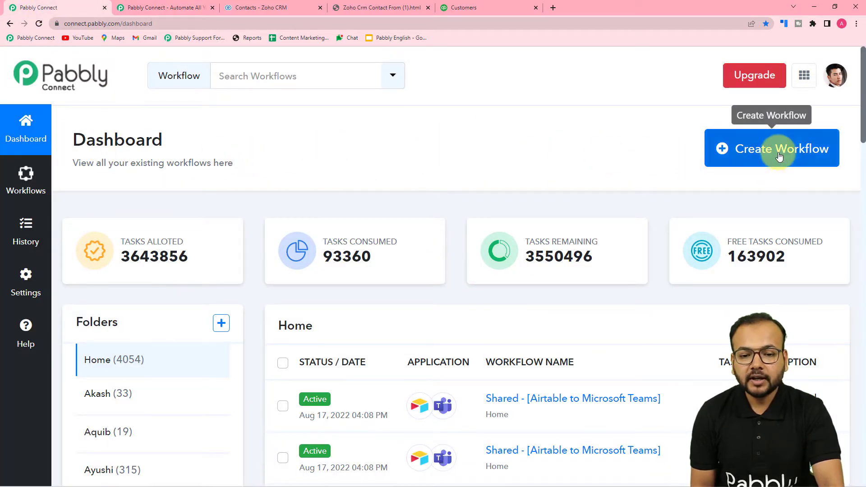
left_click(800, 158)
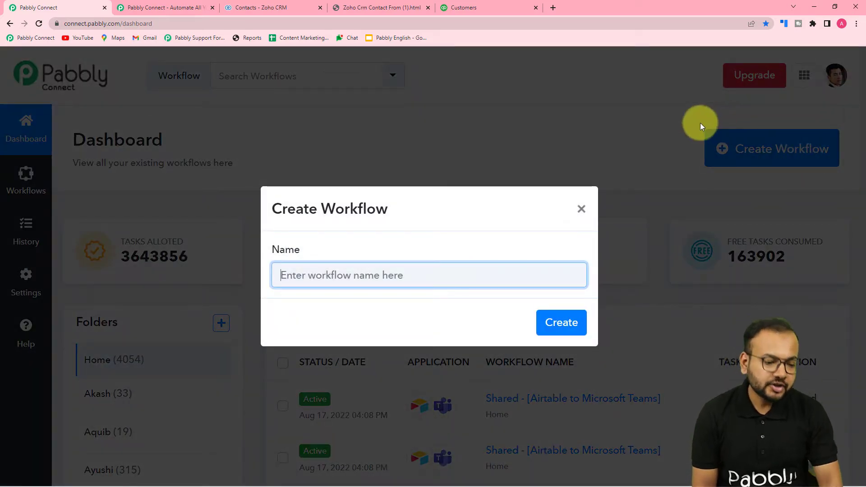
type("Z")
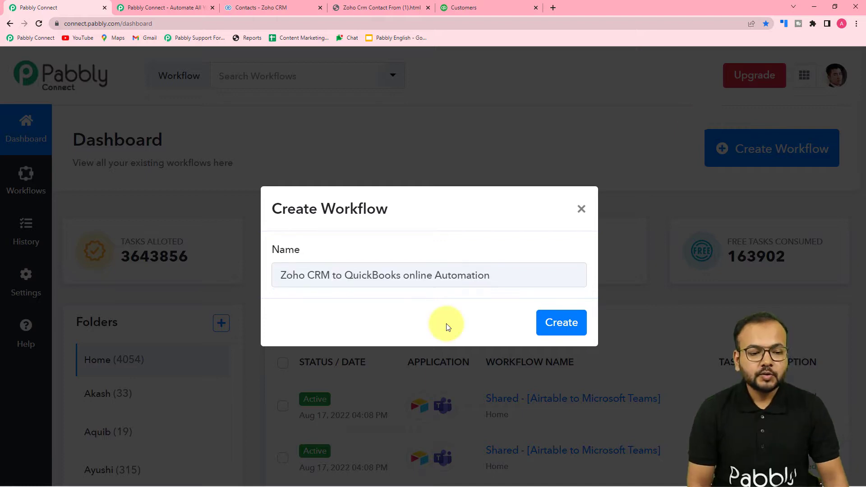
left_click(550, 330)
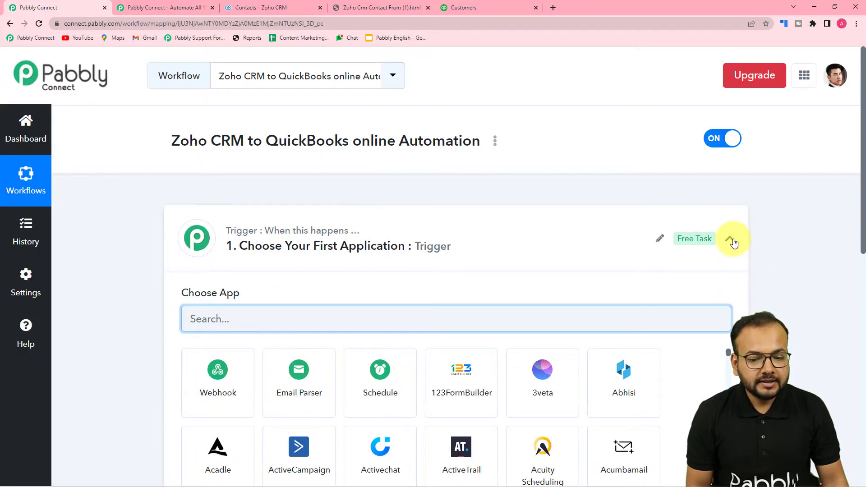
Expand both the Trigger card and the Action step so their app choices are visible
left_click(729, 238)
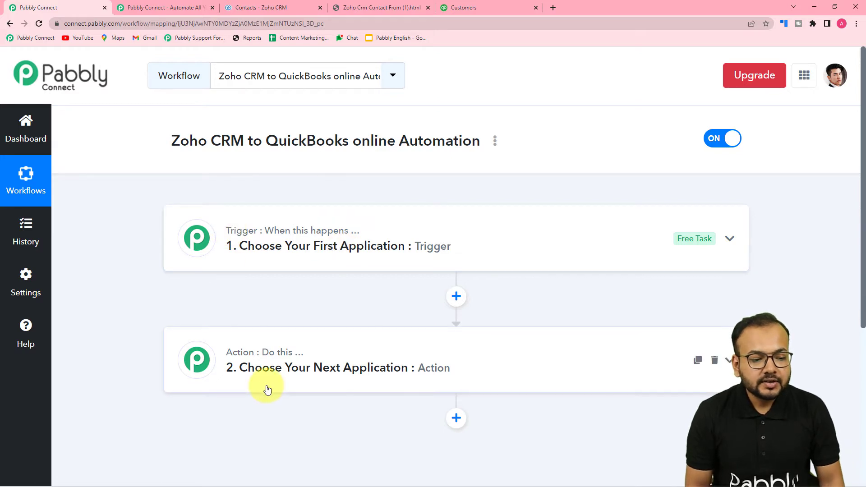
left_click(244, 263)
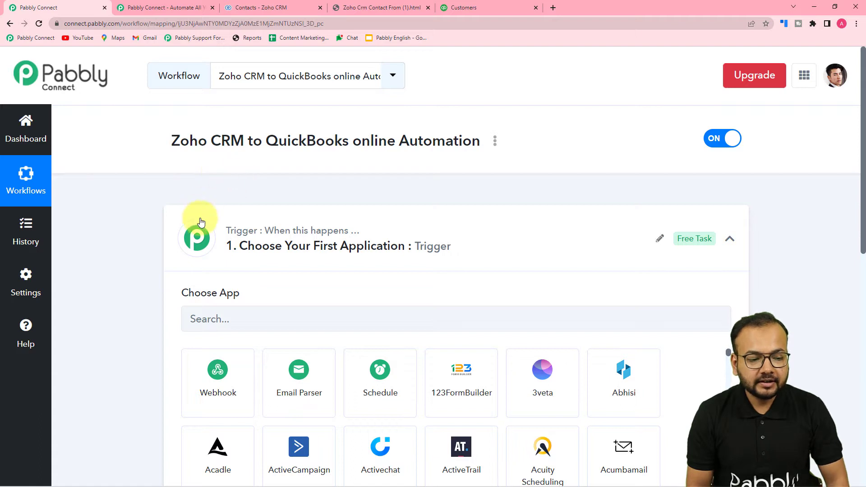
scroll(196, 218, "down", 2)
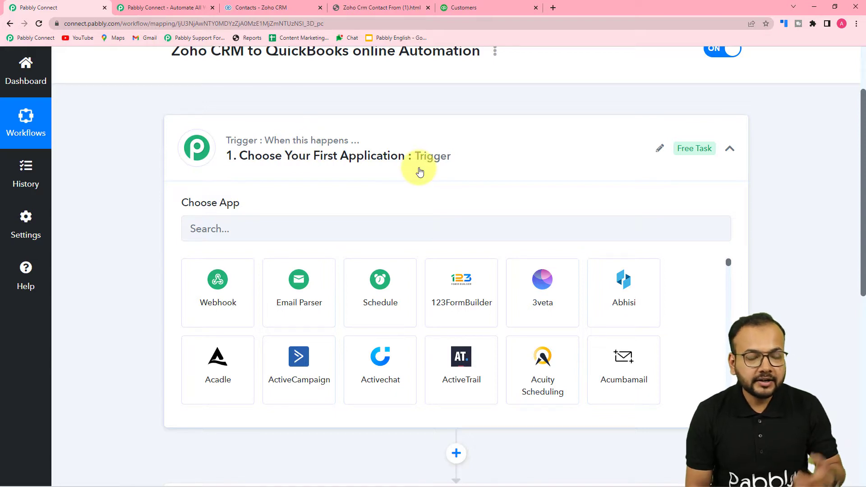
scroll(360, 189, "down", 1)
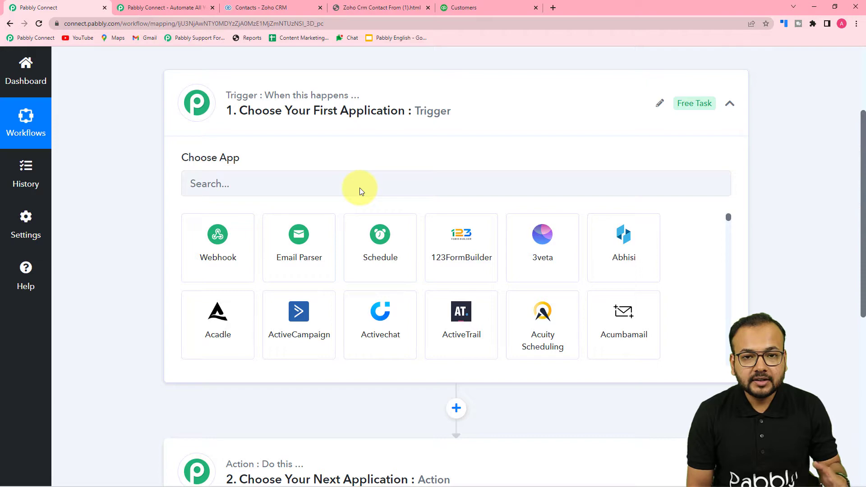
scroll(359, 188, "down", 5)
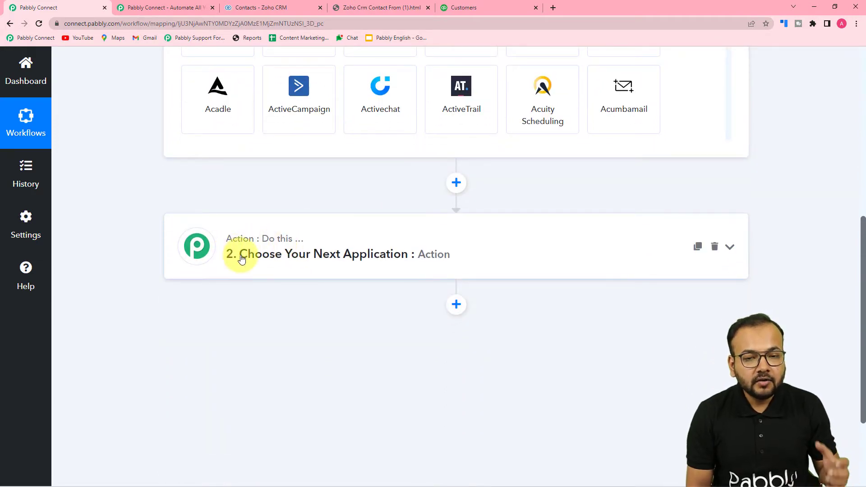
left_click(267, 261)
scroll(267, 262, "down", 1)
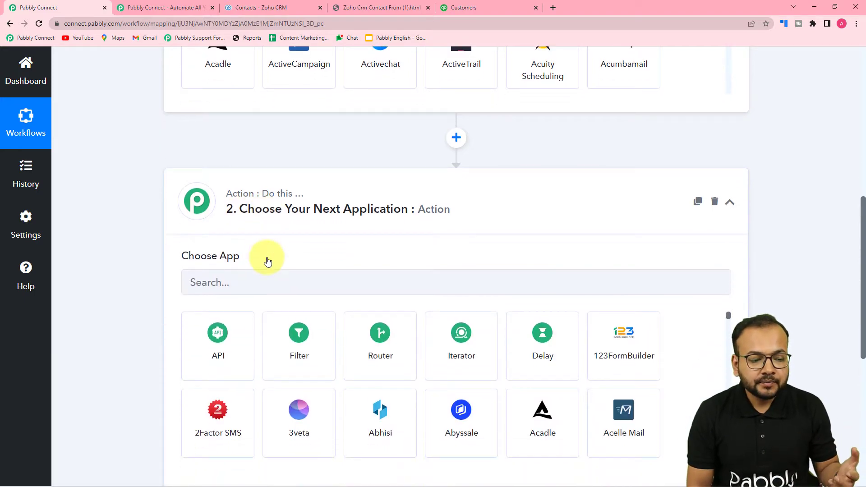
scroll(233, 276, "up", 9)
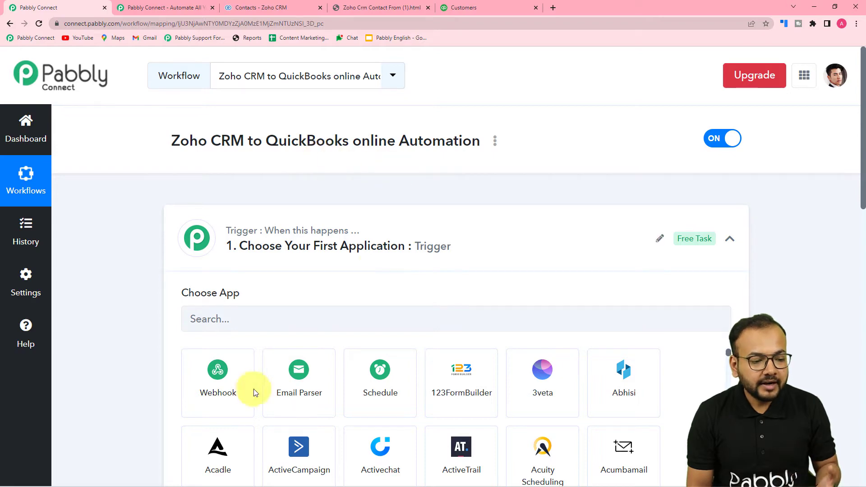
scroll(251, 392, "down", 3)
scroll(219, 312, "down", 3)
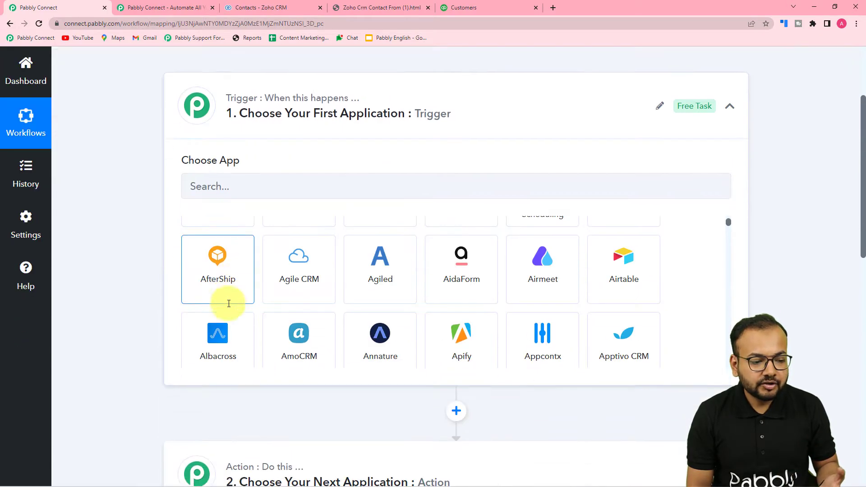
Search 'zoho', set Zoho CRM as the trigger app, review its trigger events, then switch to Zoho CRM contacts
left_click(262, 182)
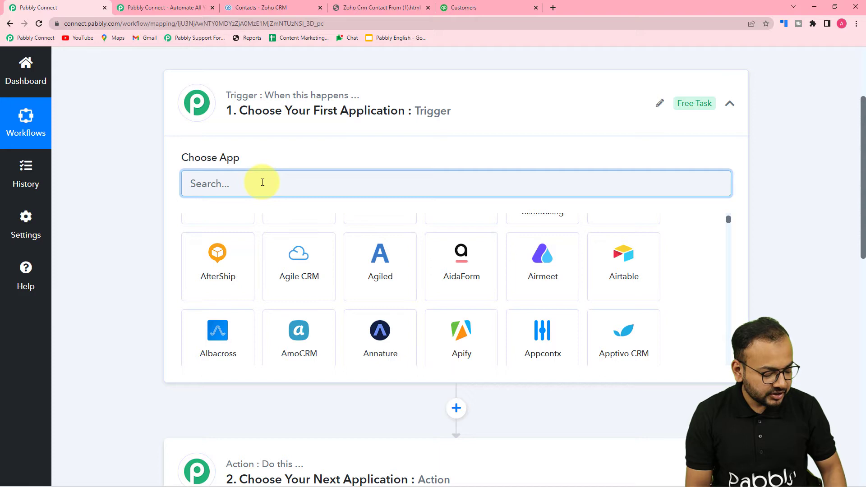
type("zoho")
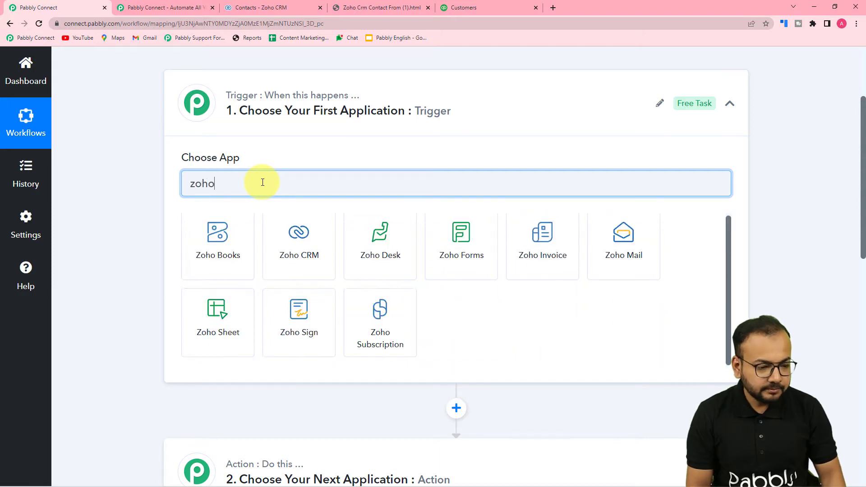
left_click(308, 249)
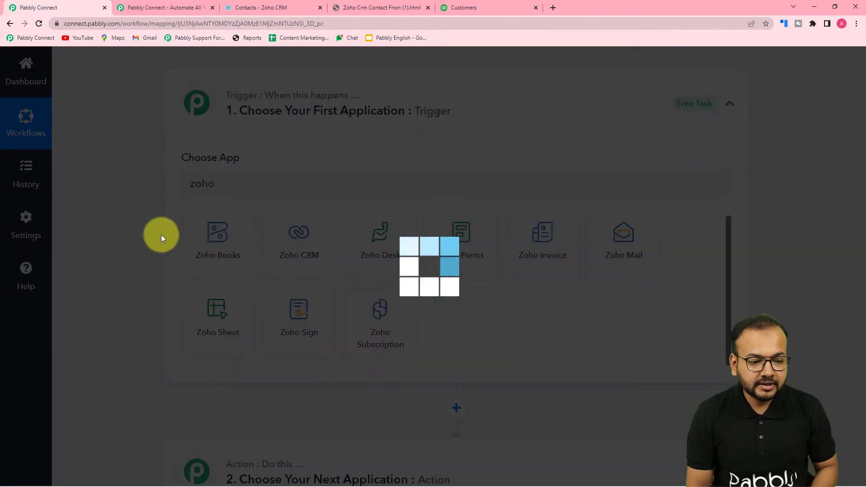
scroll(189, 217, "down", 1)
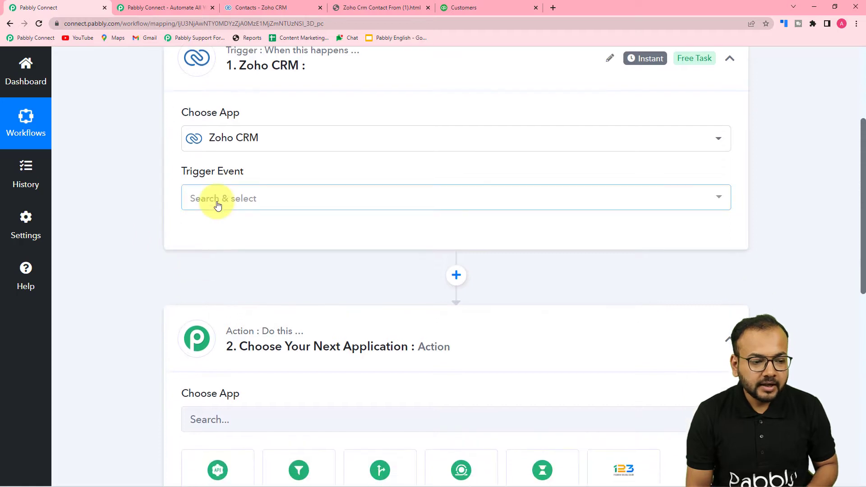
left_click(217, 204)
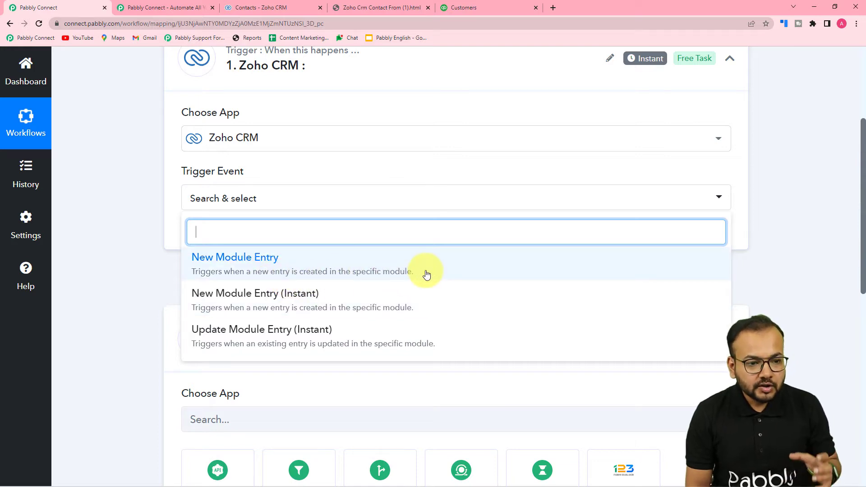
left_click(255, 6)
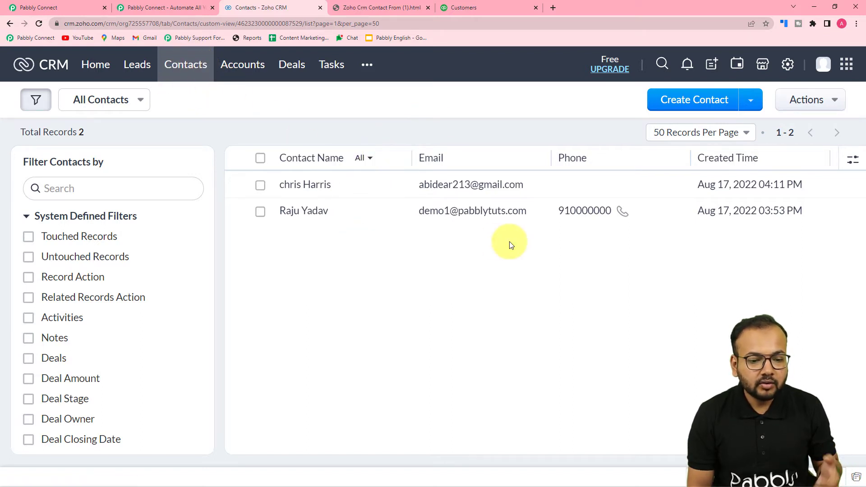
Back in Pabbly Connect, set the Zoho CRM trigger event to New Module Entry
left_click(77, 2)
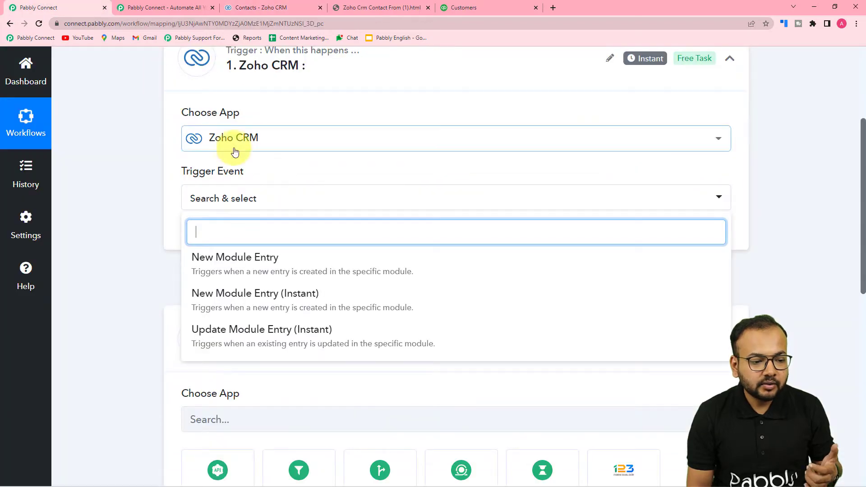
left_click(219, 260)
scroll(136, 238, "down", 6)
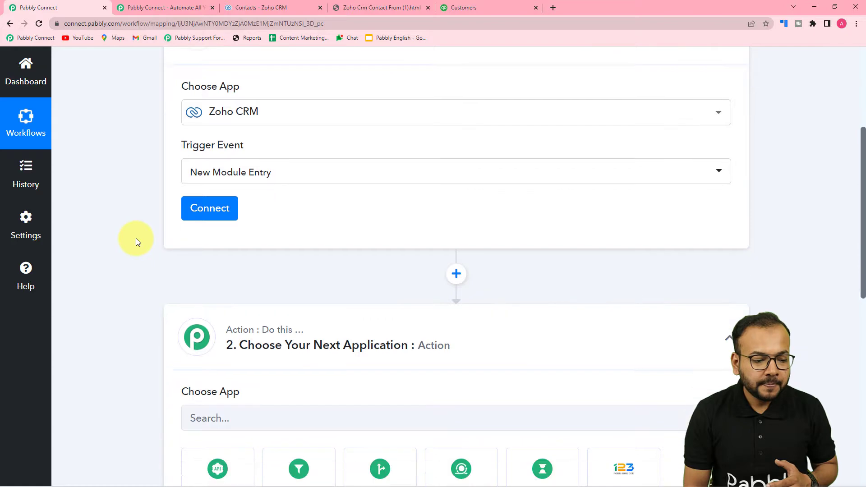
Add Quickbooks Online as the action app with Create a Customer as the action event
left_click(243, 132)
type("qui")
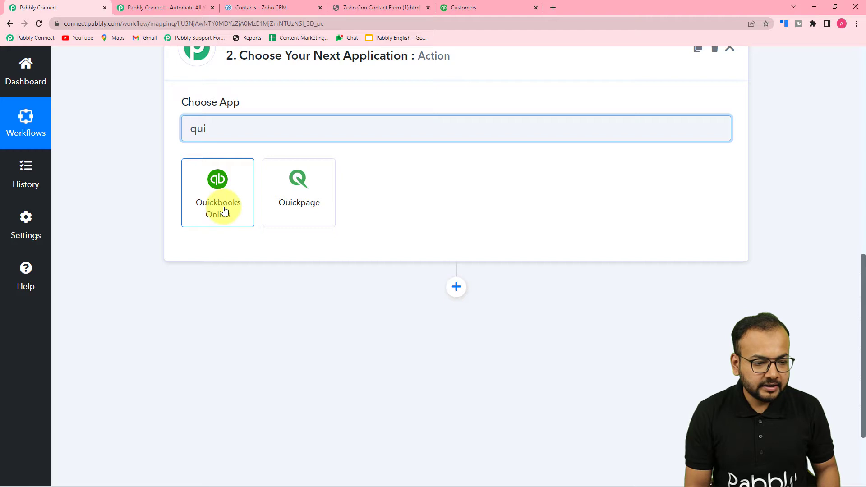
left_click(224, 211)
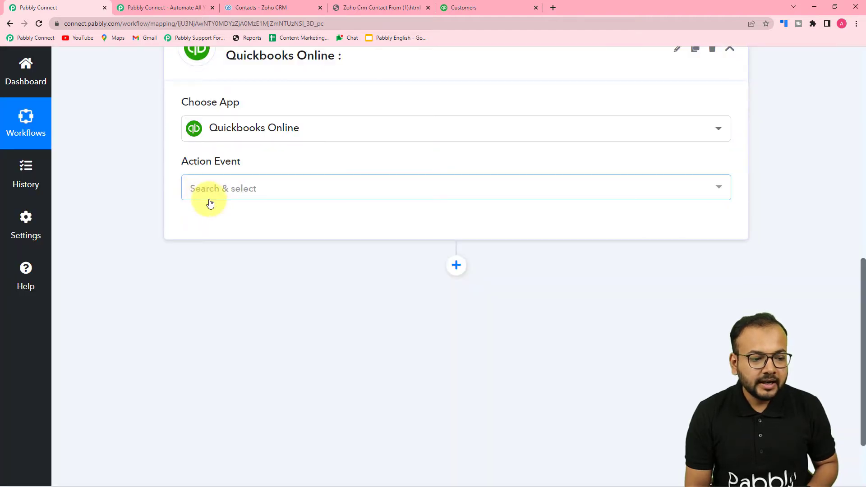
left_click(210, 203)
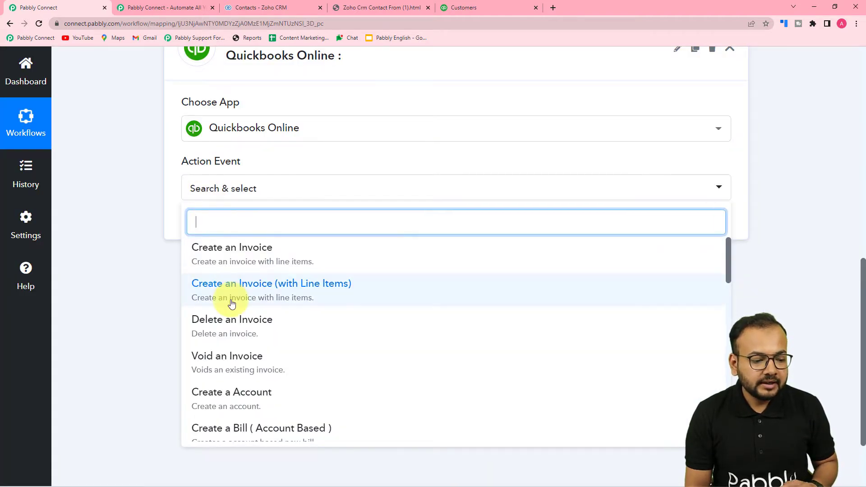
scroll(230, 299, "down", 2)
left_click(210, 376)
scroll(136, 269, "up", 9)
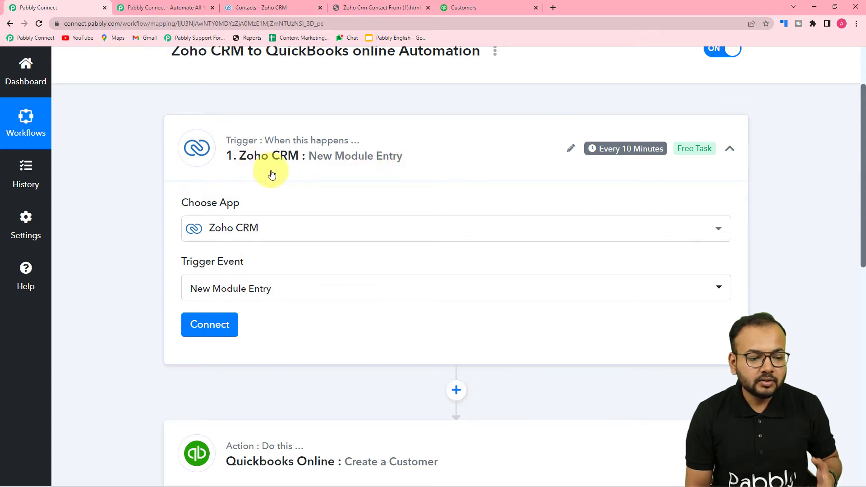
Open the Connect Zoho CRM Account panel on the trigger card, showing existing connection Zoho CRM #58
scroll(272, 171, "down", 7)
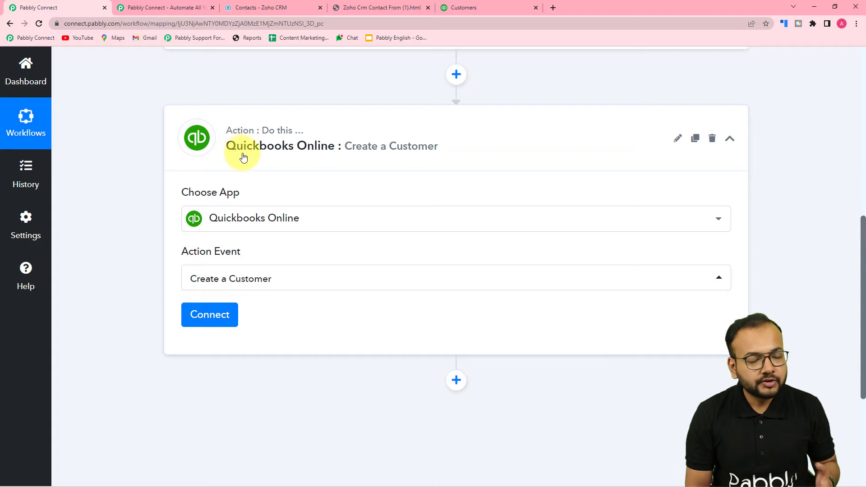
scroll(252, 158, "up", 4)
scroll(246, 158, "up", 1)
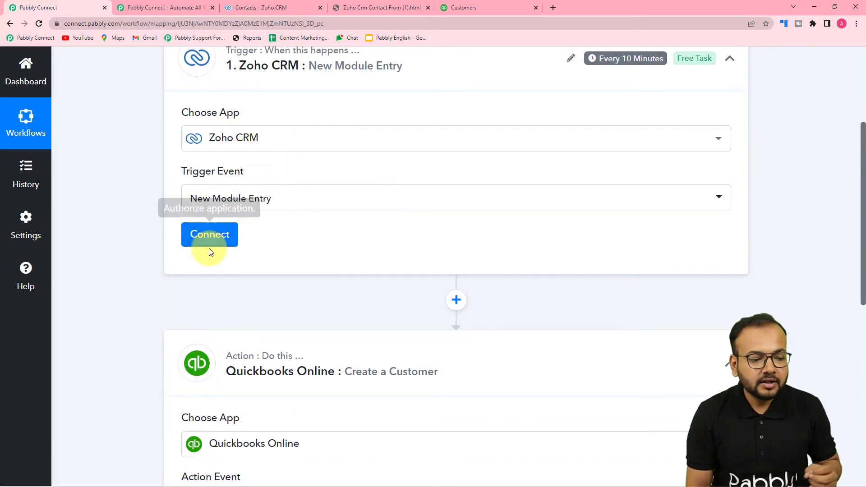
mouse_move(599, 61)
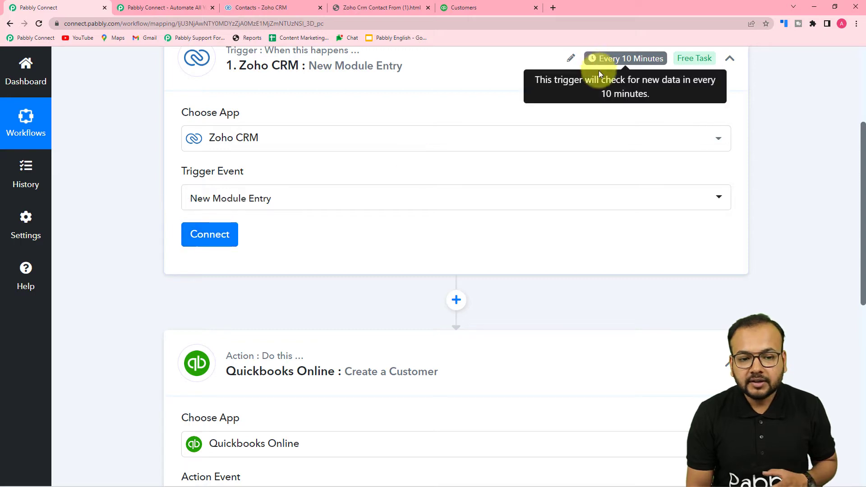
scroll(599, 67, "up", 1)
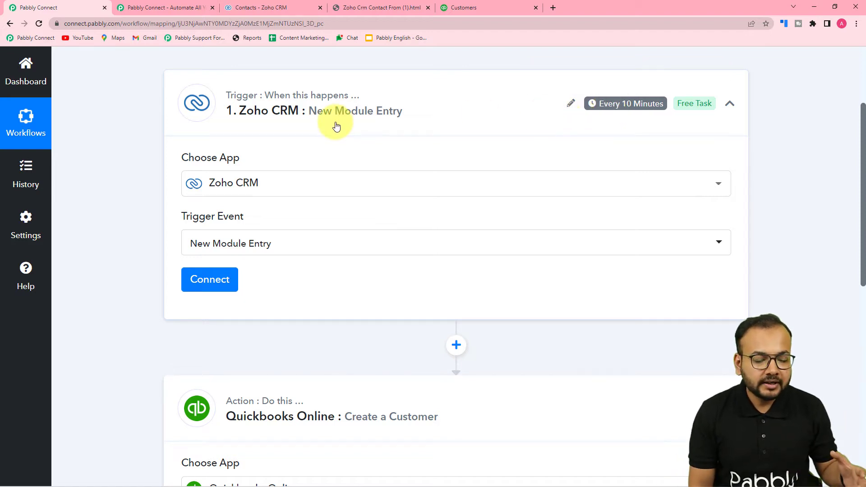
scroll(336, 126, "down", 3)
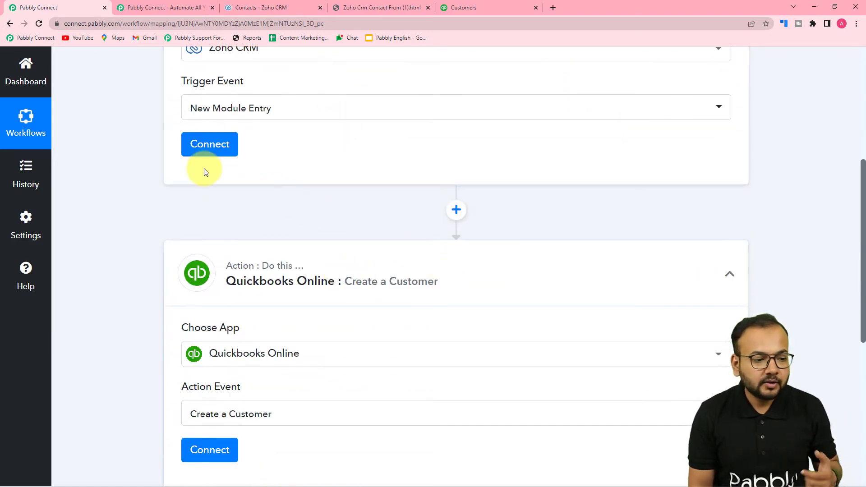
left_click(210, 145)
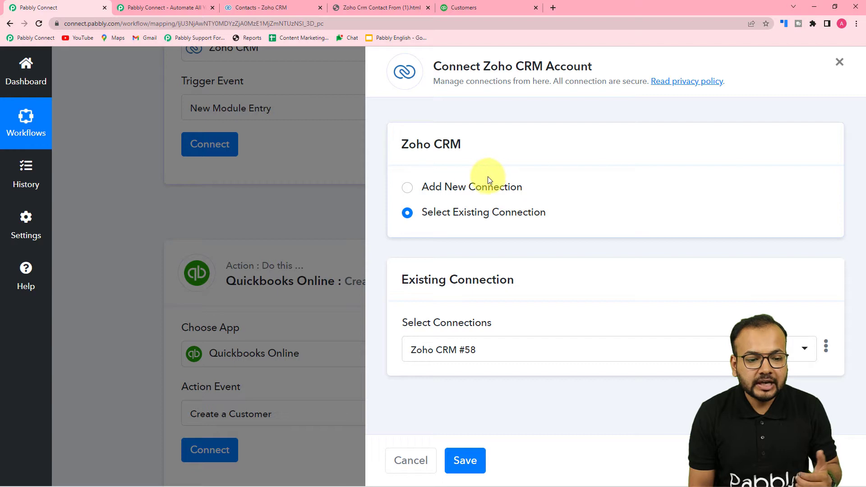
Review saved Zoho CRM connections, then choose Add New Connection and Connect With Zoho CRM
left_click(407, 194)
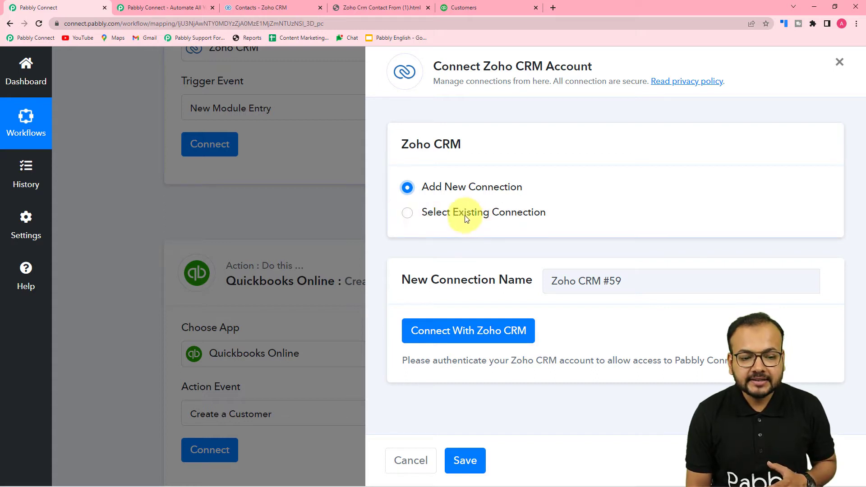
left_click(408, 213)
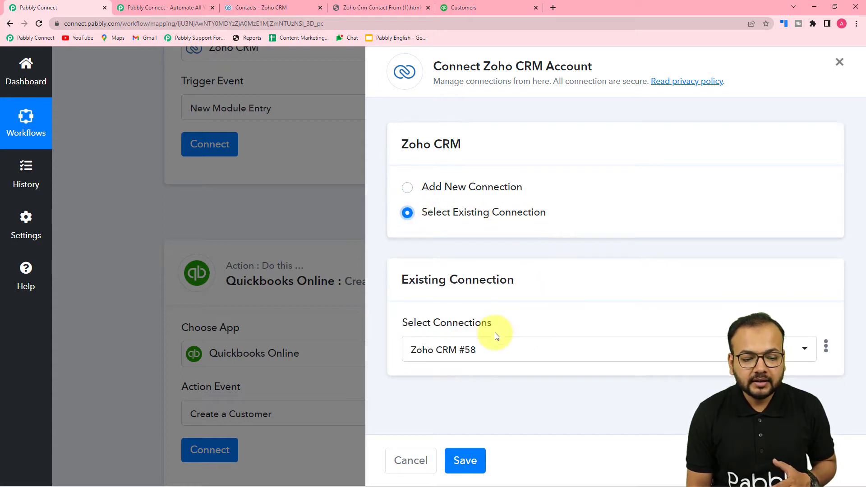
left_click(492, 357)
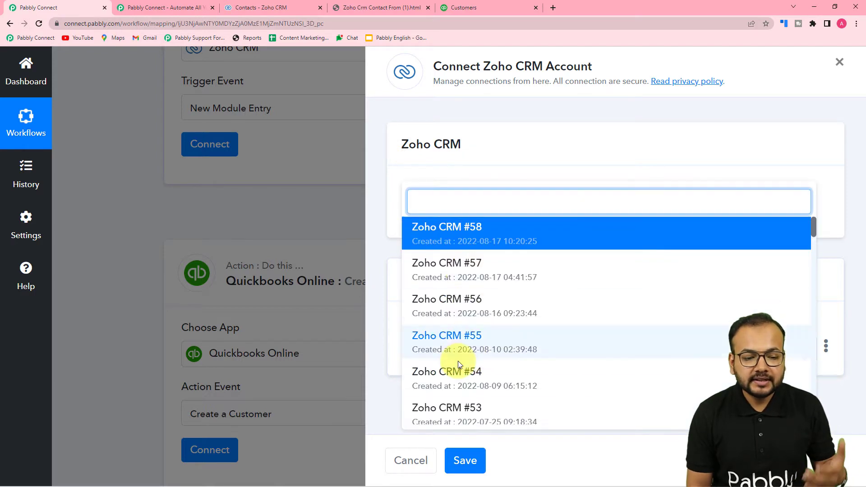
left_click(495, 149)
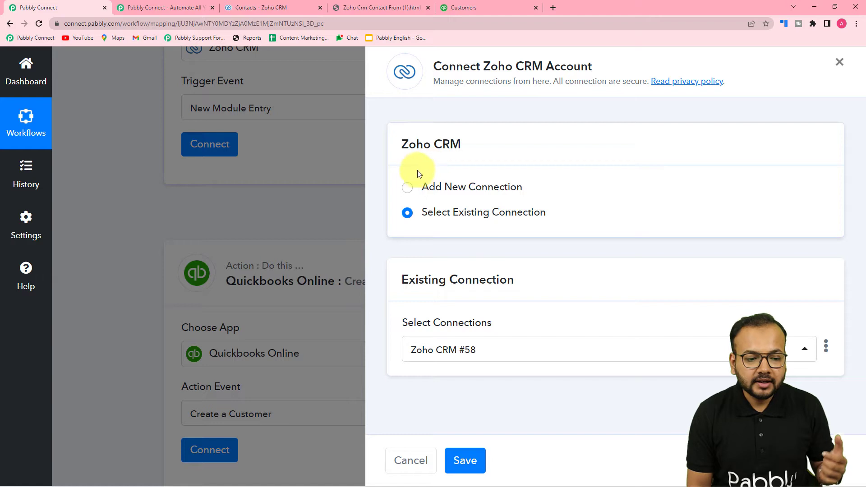
left_click(409, 188)
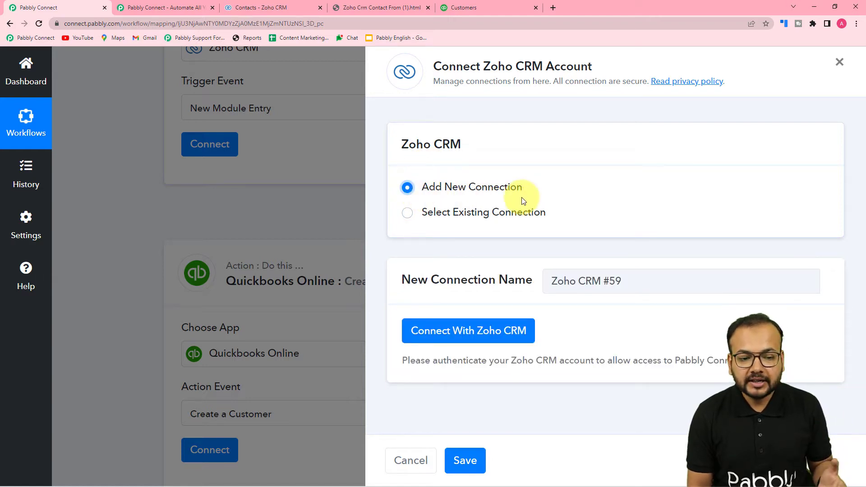
left_click(464, 331)
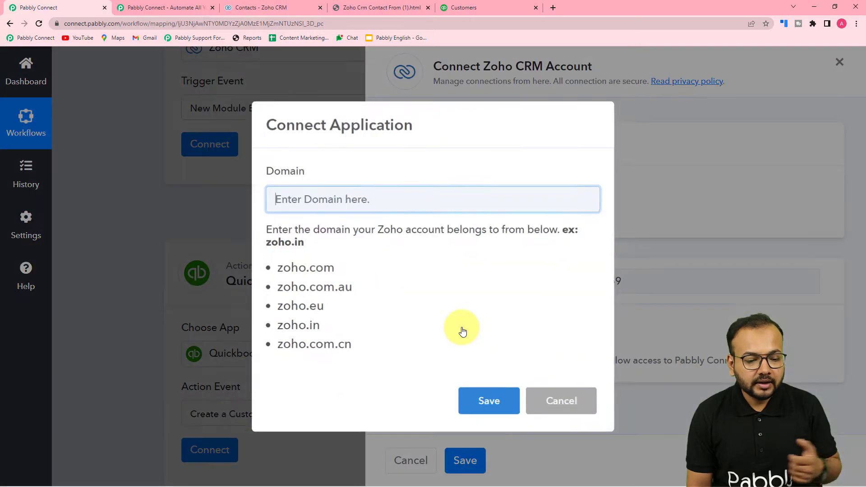
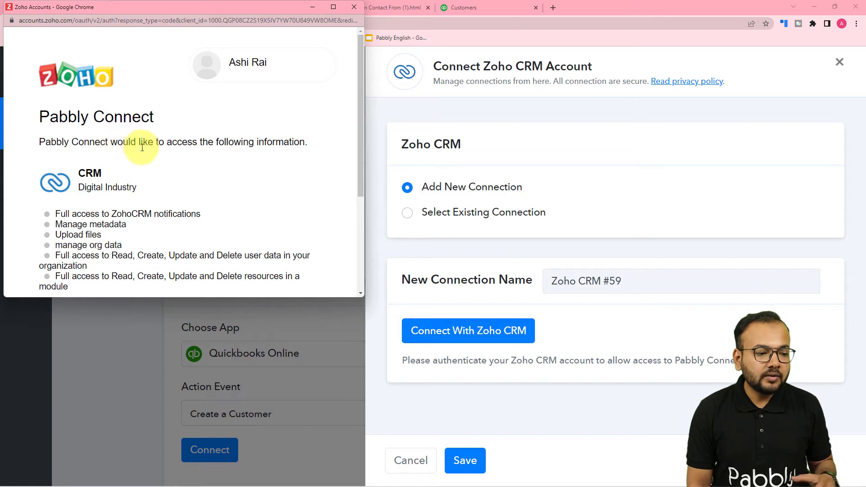
Accept the Zoho popup to grant Pabbly Connect access to the Zoho CRM account
scroll(197, 157, "down", 4)
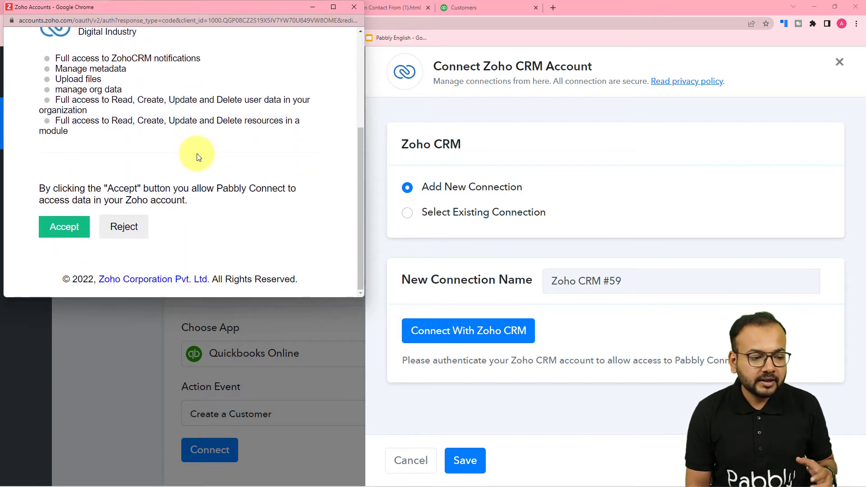
left_click(50, 237)
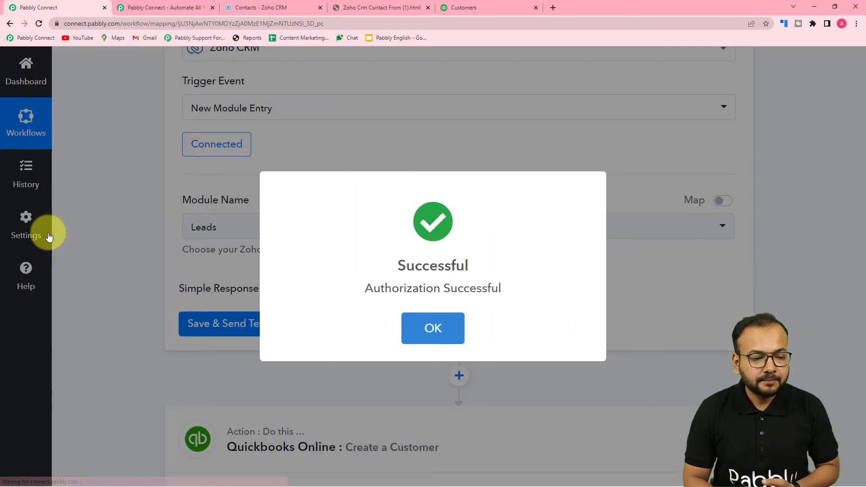
scroll(155, 163, "down", 2)
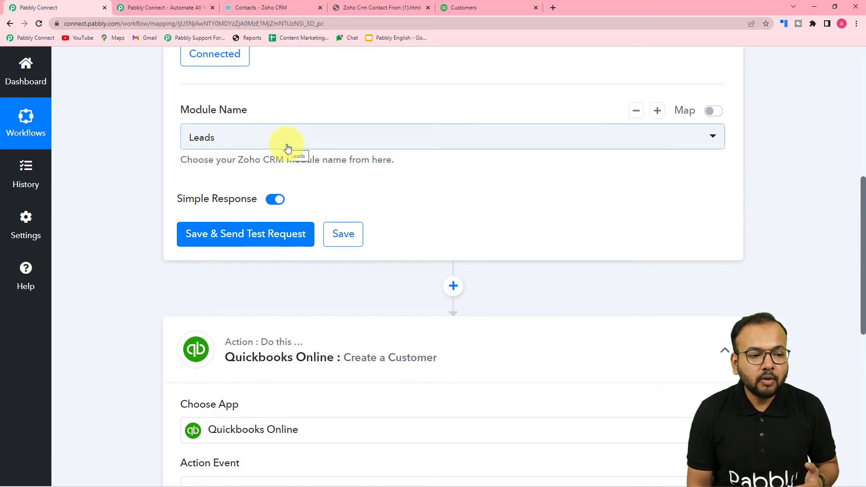
After glancing at the existing Zoho contacts, set the trigger's Module Name to Contacts
left_click(252, 8)
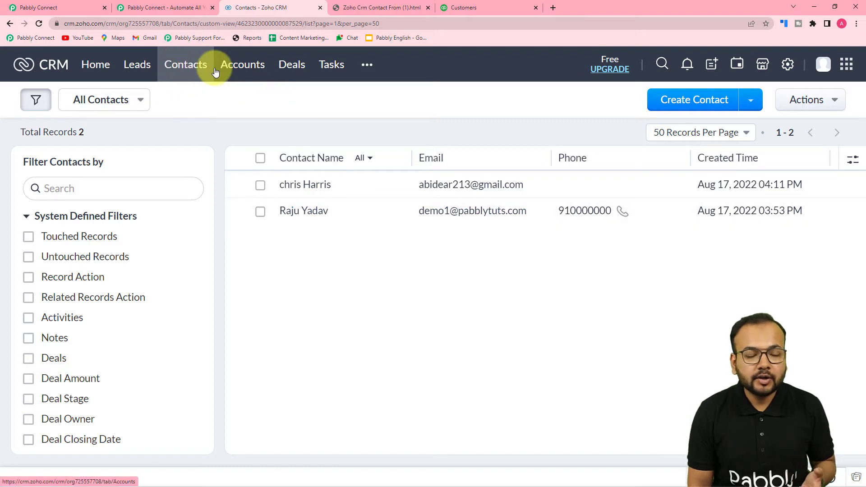
left_click(93, 6)
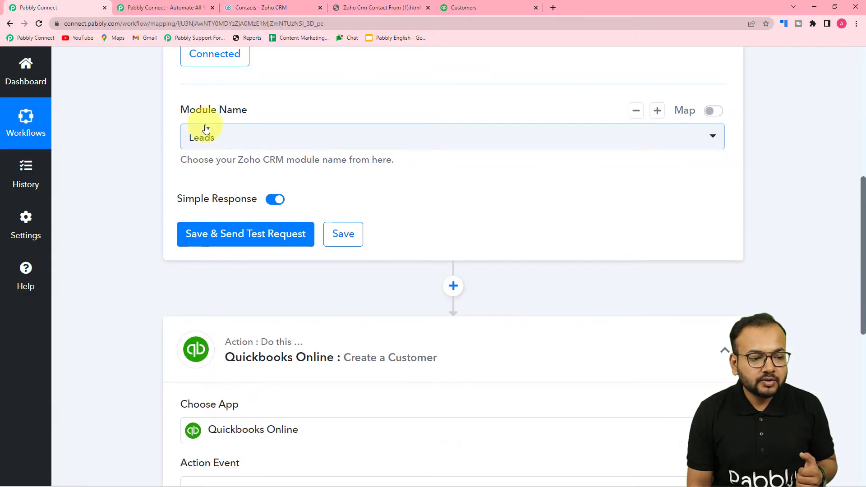
left_click(221, 137)
left_click(210, 220)
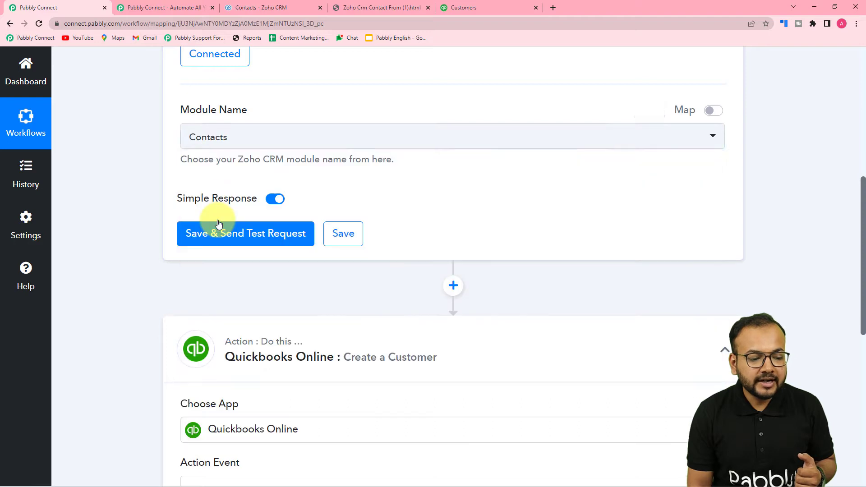
left_click(150, 189)
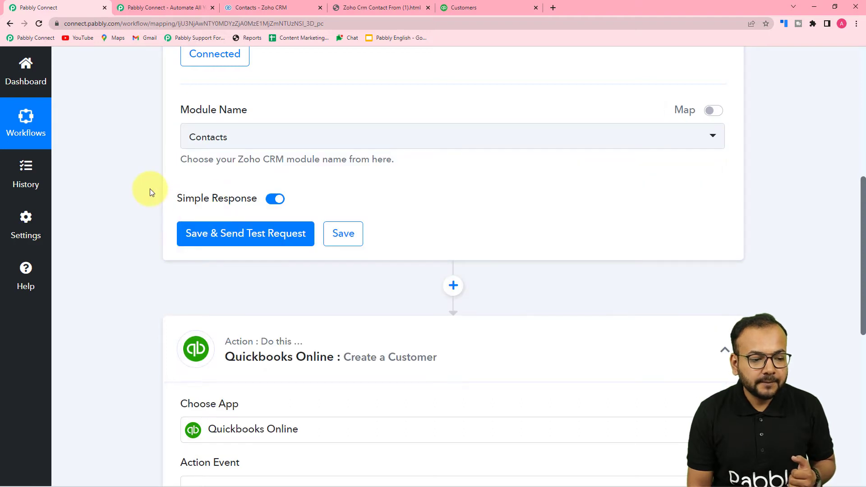
Save the Zoho CRM trigger and send a test request to fetch the latest contact
left_click(192, 237)
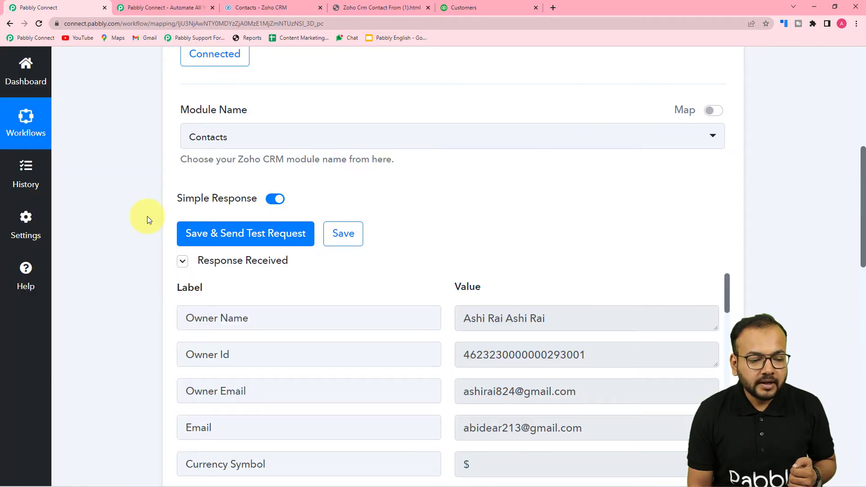
scroll(147, 217, "down", 2)
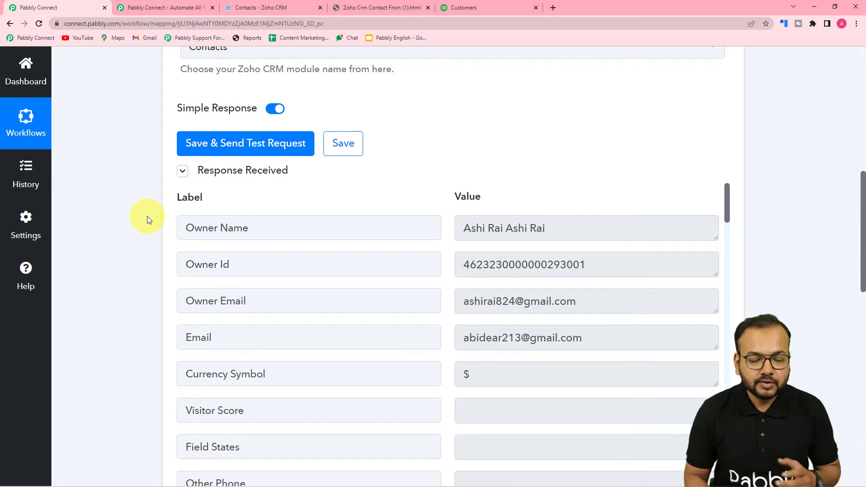
scroll(147, 215, "down", 2)
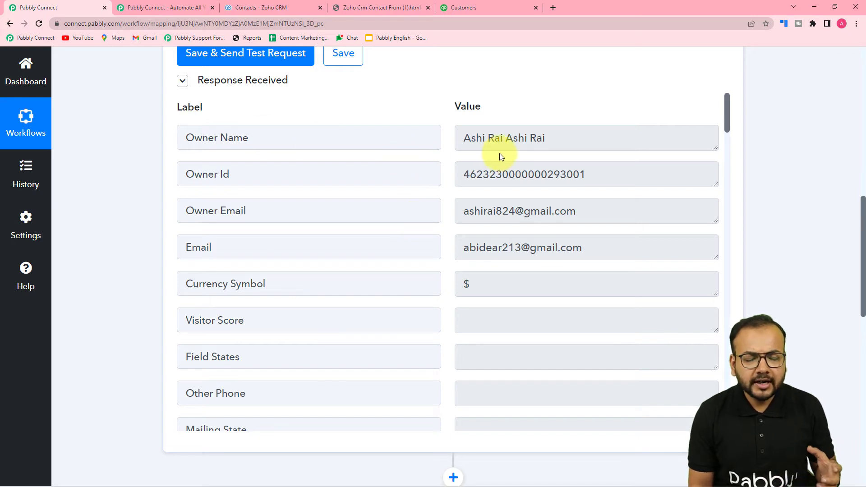
scroll(505, 153, "down", 2)
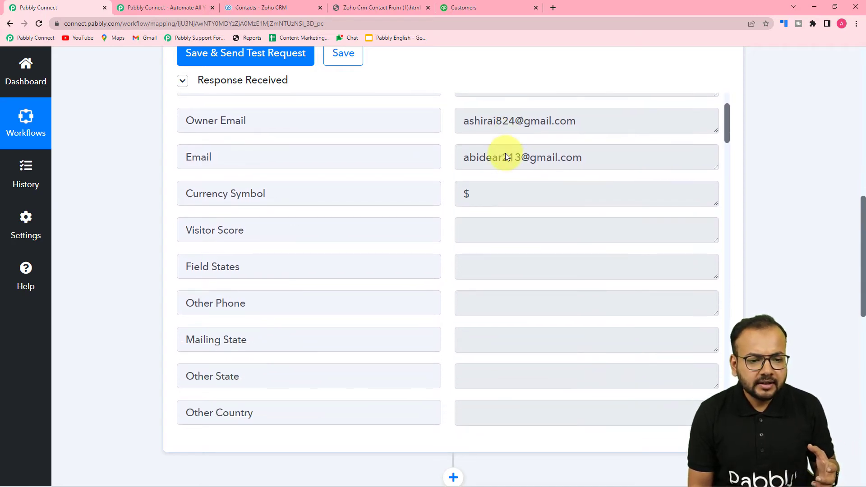
scroll(365, 134, "down", 2)
Review the Response Received fields, then compare them with the Zoho CRM contacts list
scroll(290, 149, "up", 2)
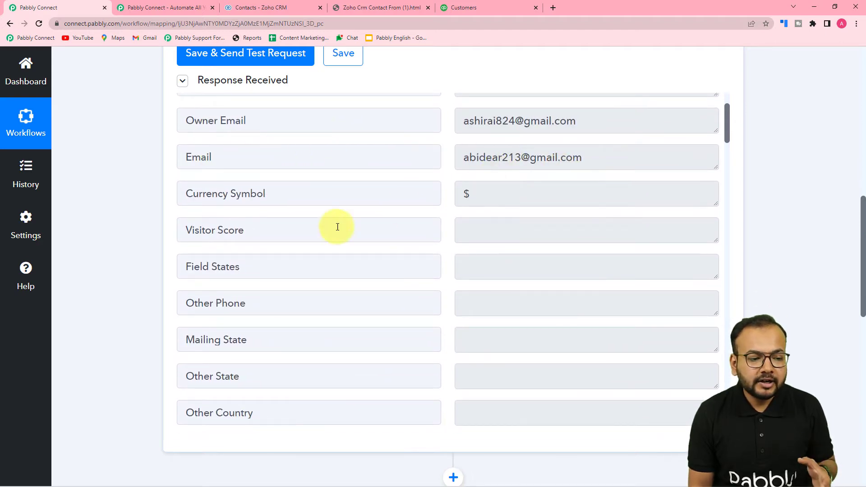
scroll(337, 226, "down", 3)
scroll(337, 226, "down", 5)
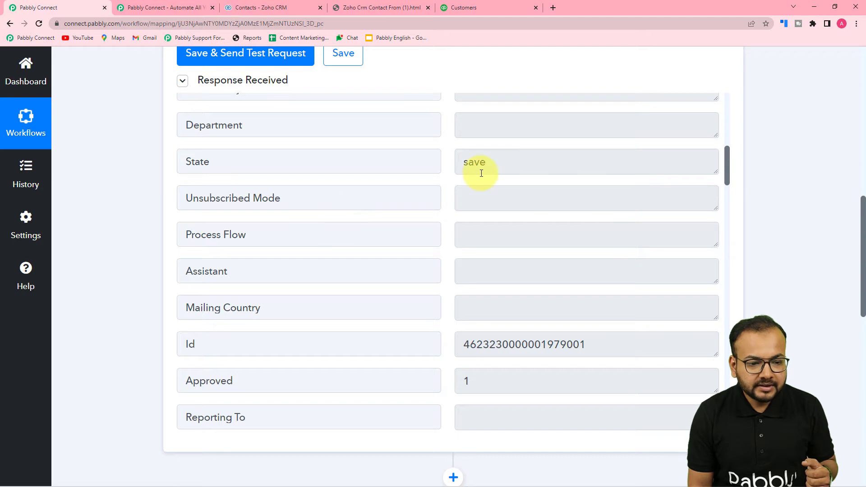
scroll(358, 217, "down", 12)
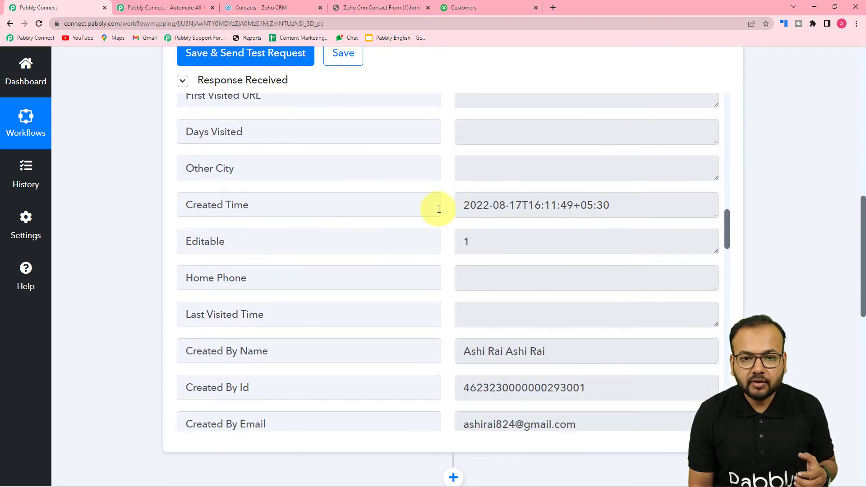
scroll(375, 215, "down", 6)
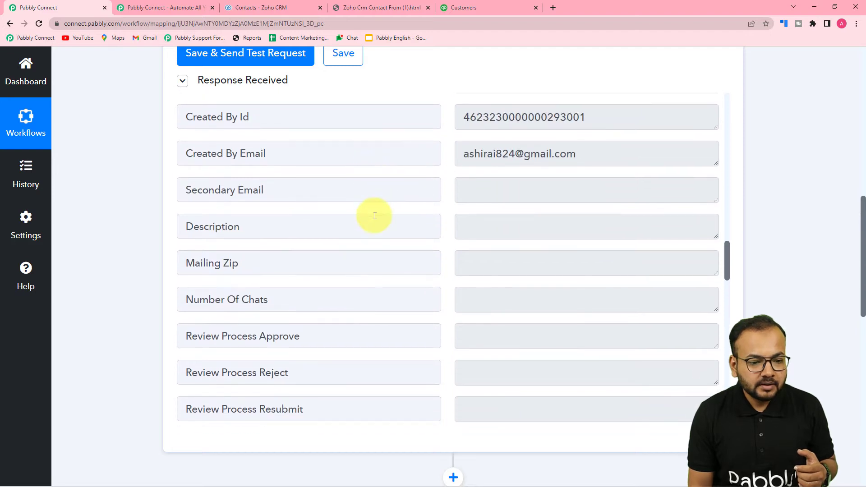
scroll(374, 215, "down", 1)
scroll(435, 143, "down", 4)
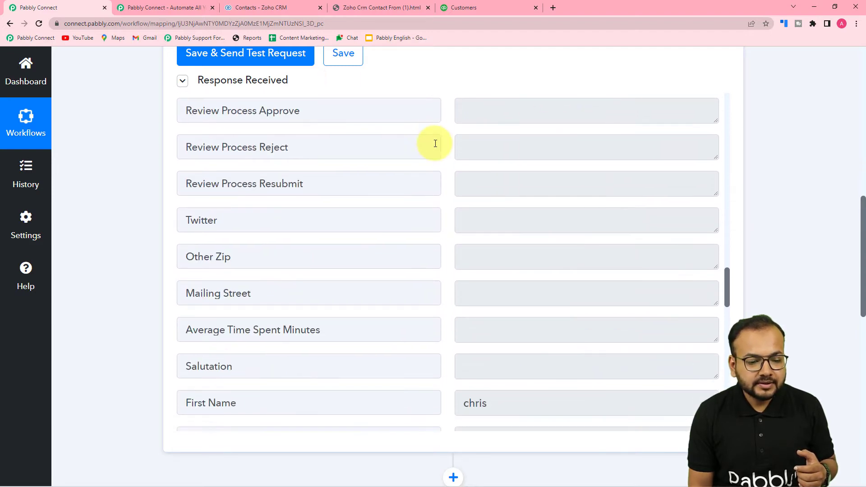
scroll(430, 153, "down", 5)
scroll(433, 201, "down", 2)
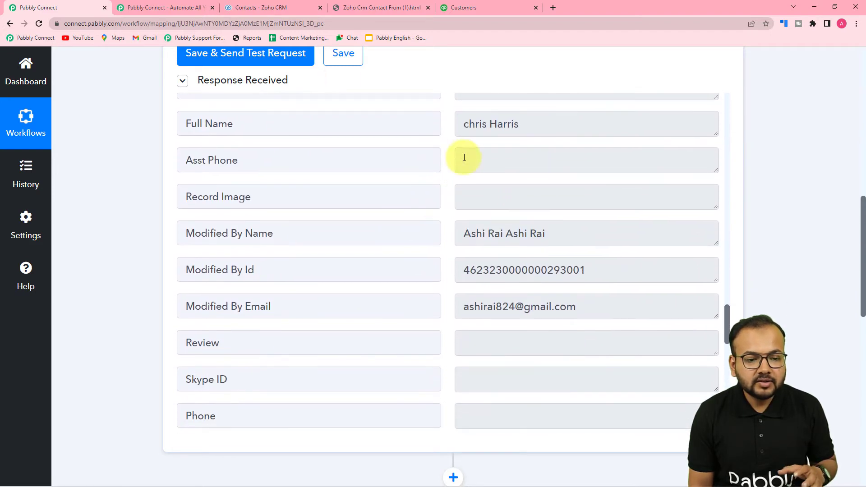
scroll(534, 187, "up", 2)
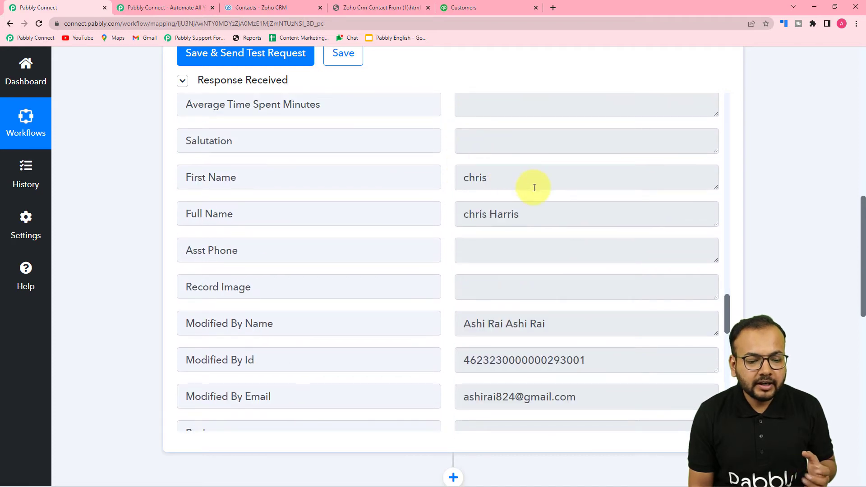
scroll(533, 188, "down", 13)
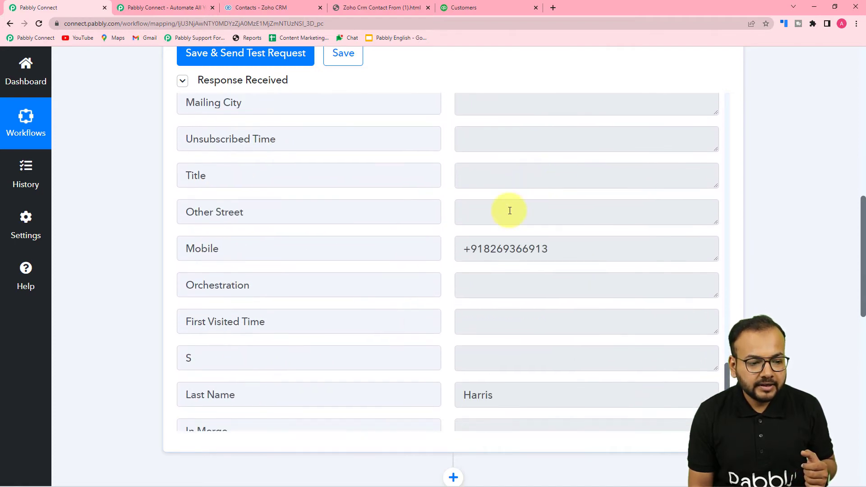
scroll(500, 244, "down", 6)
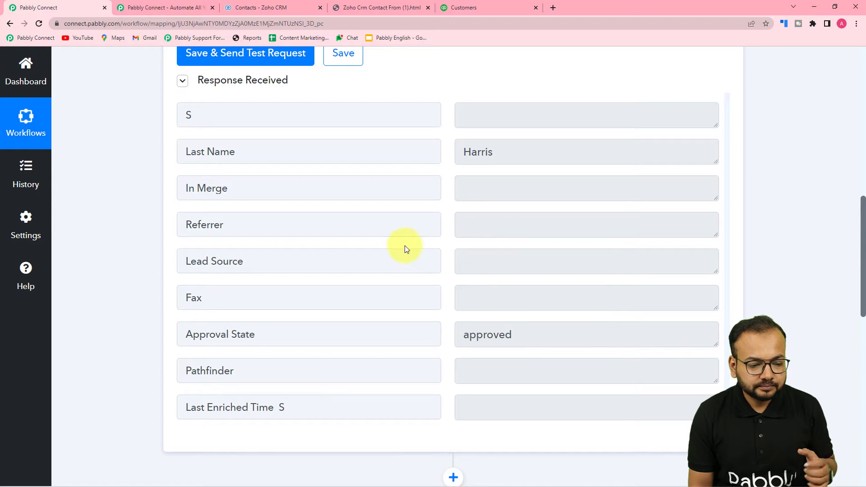
left_click(272, 12)
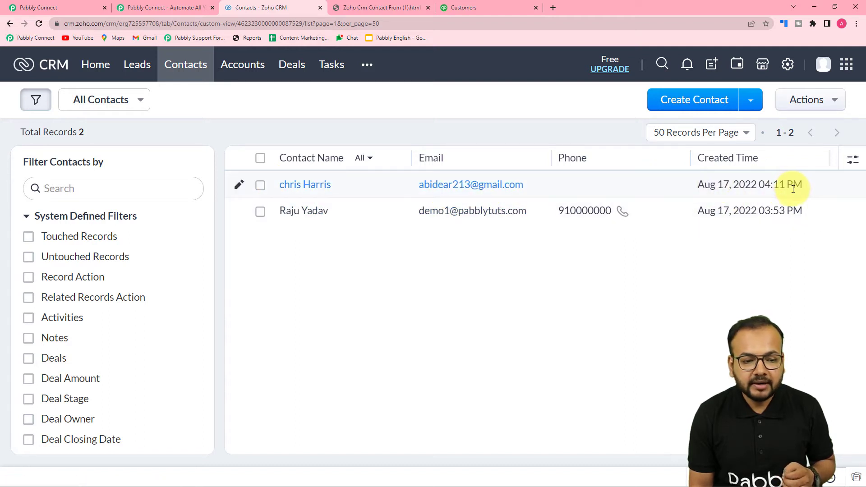
Recheck the Pabbly test response and the Zoho contacts list, then reach the local contact form
left_click(45, 7)
scroll(346, 153, "up", 12)
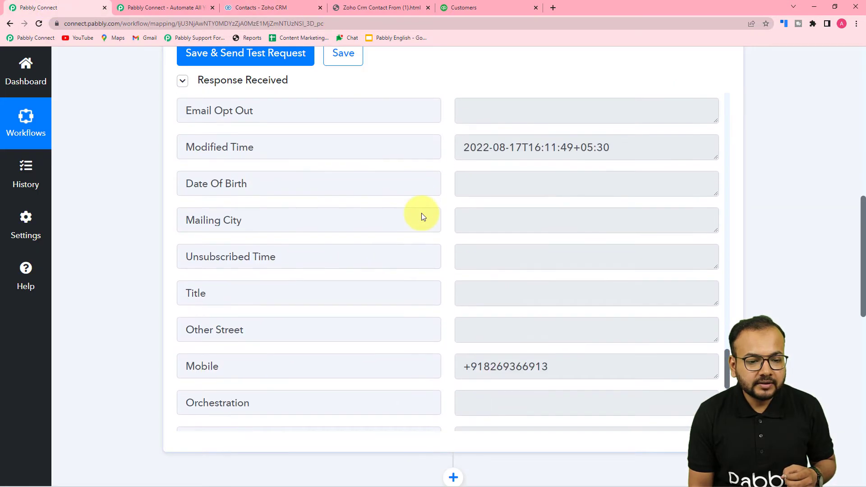
scroll(421, 213, "up", 6)
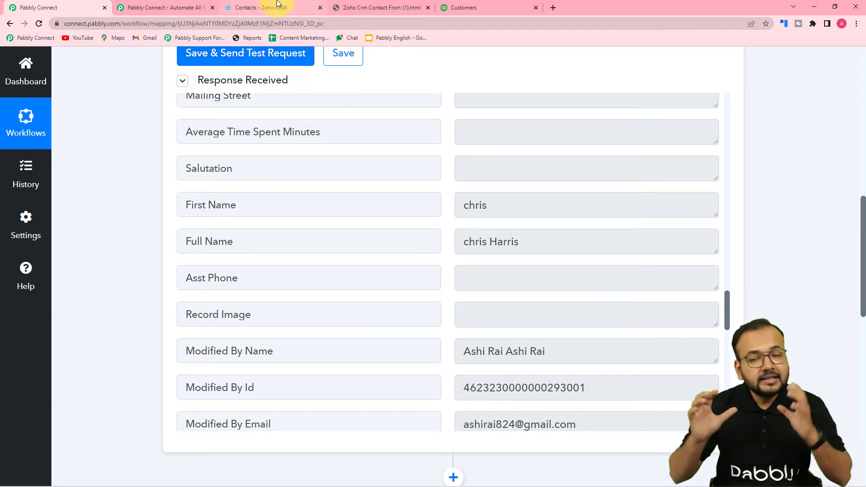
left_click(278, 3)
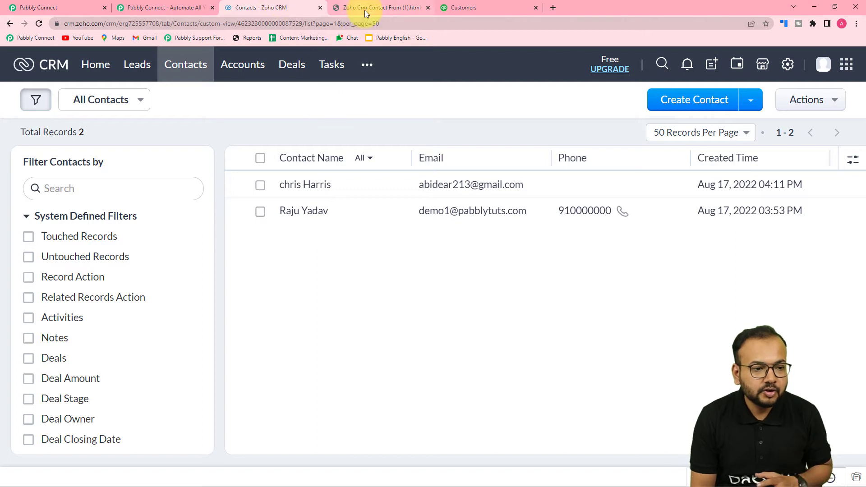
left_click(365, 10)
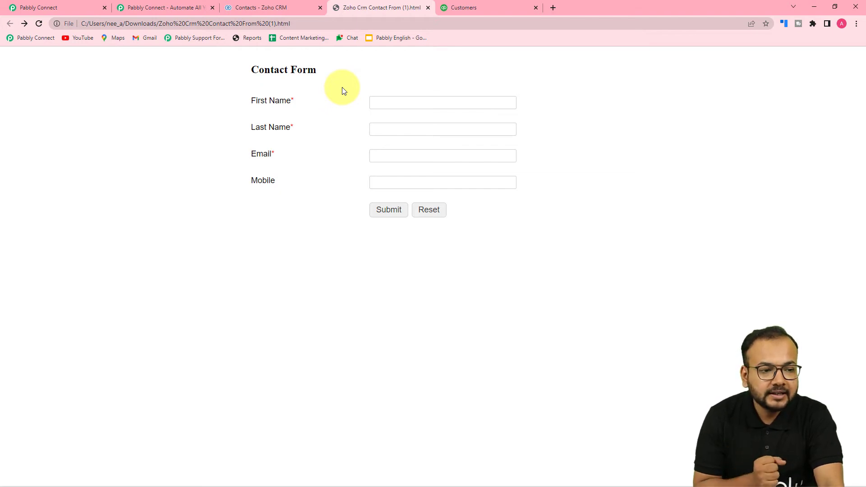
Enter 'Demo' as the form's First Name, replacing the wrongly autofilled value
left_click(288, 3)
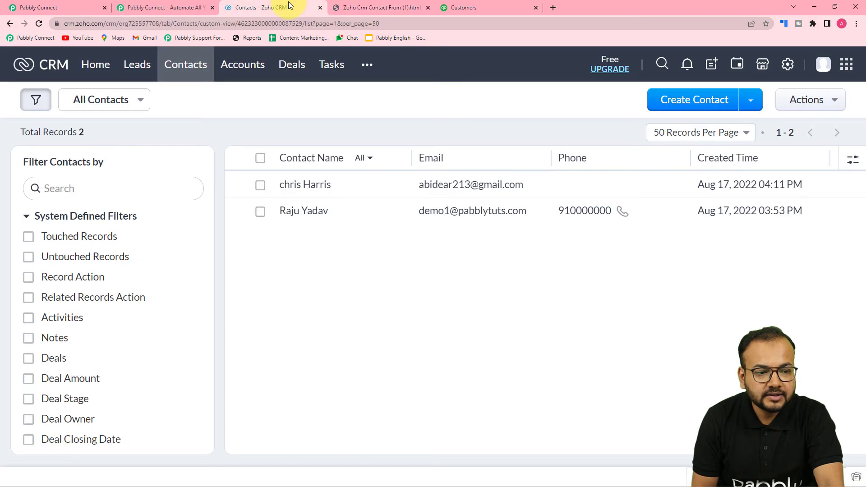
left_click(394, 9)
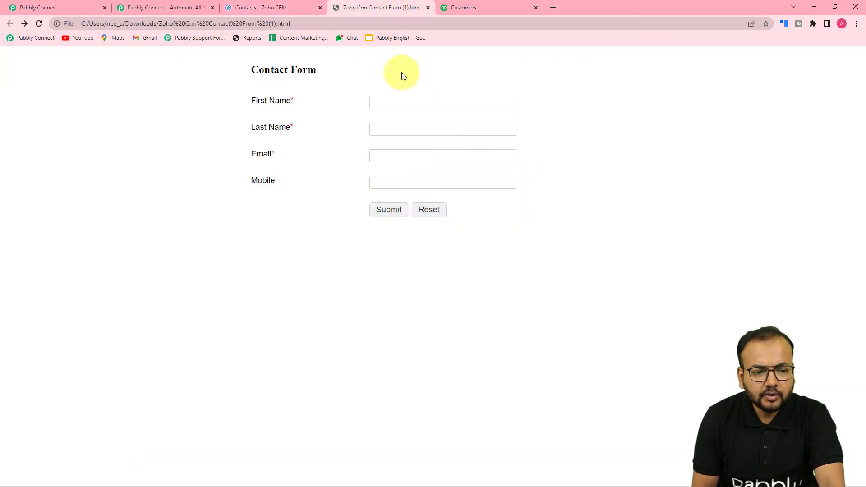
left_click(406, 101)
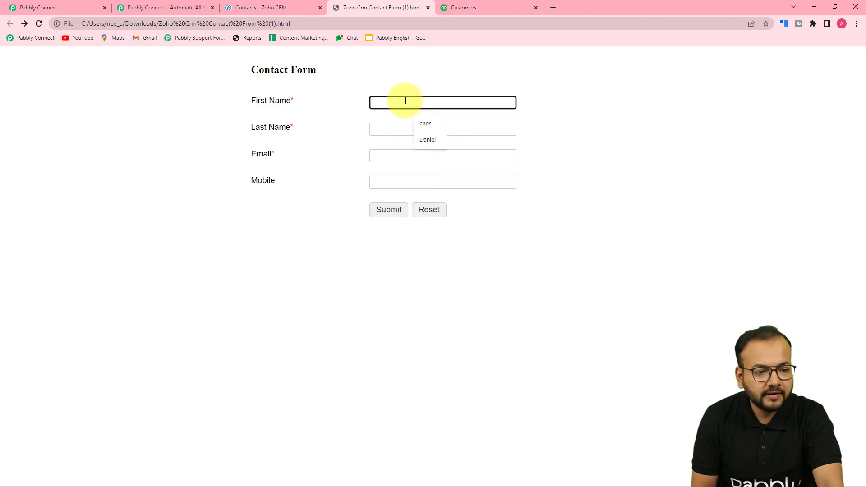
left_click(428, 139)
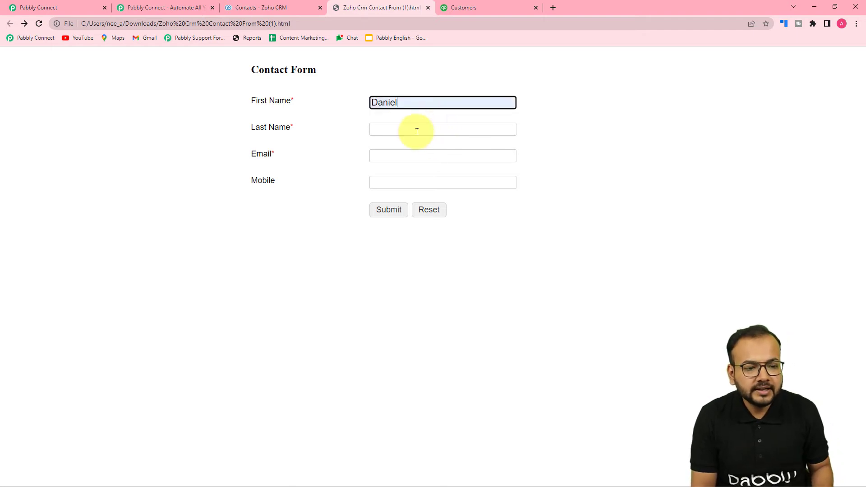
left_click(415, 129)
left_click(412, 102)
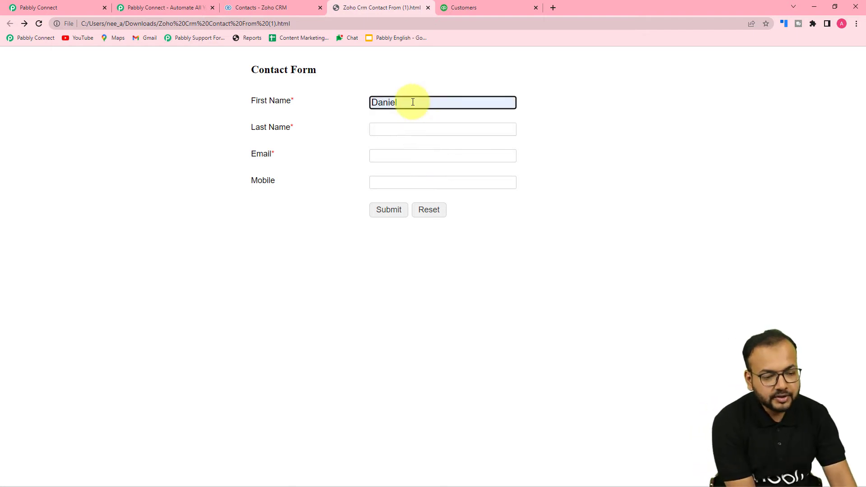
key("BackSpace")
key("BackSpace")
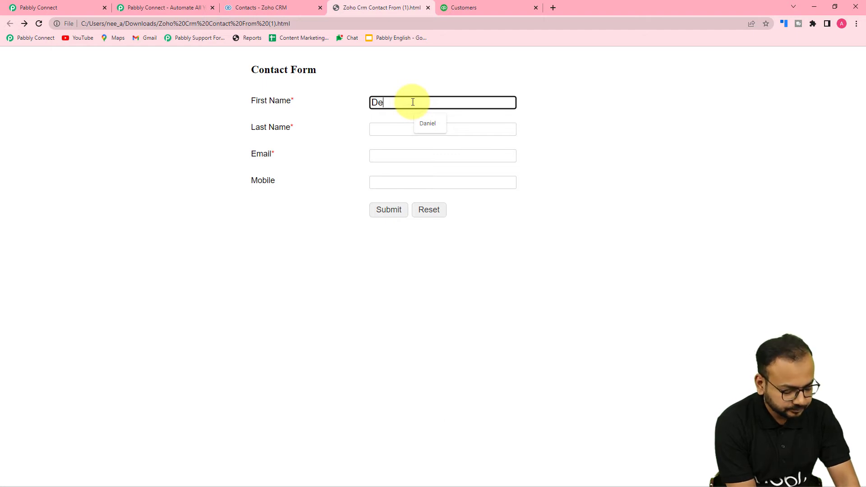
type("Demo")
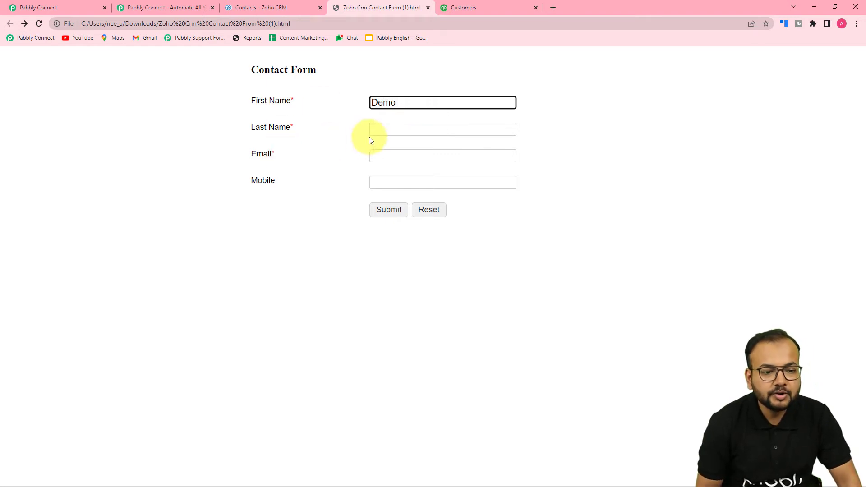
Fill Last Name 'Person', a dummy email and a mobile number, then submit the form
left_click(378, 131)
type("Person")
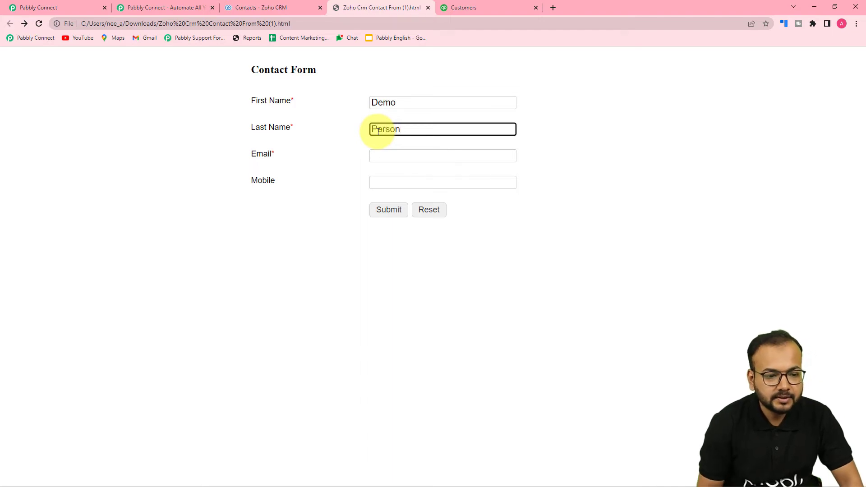
left_click(382, 155)
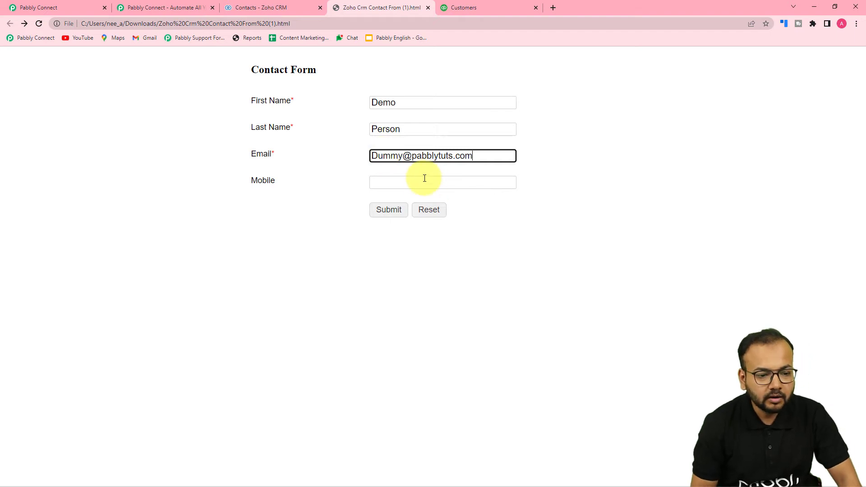
left_click(424, 179)
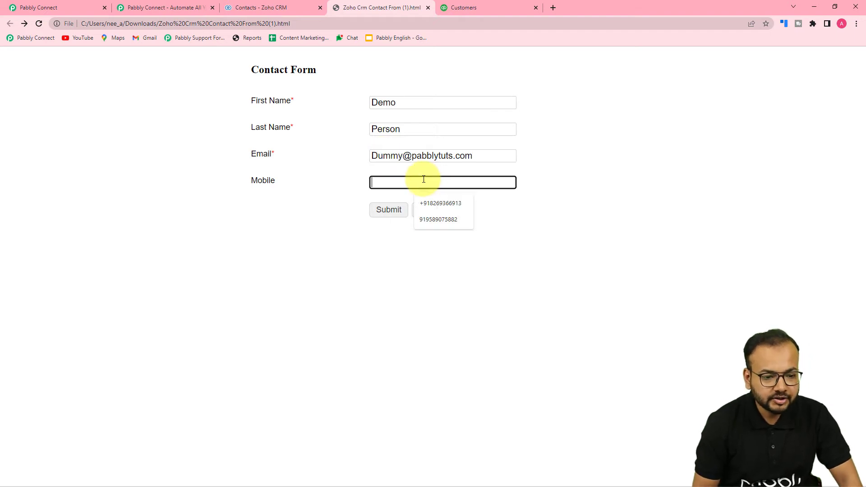
type("90000000")
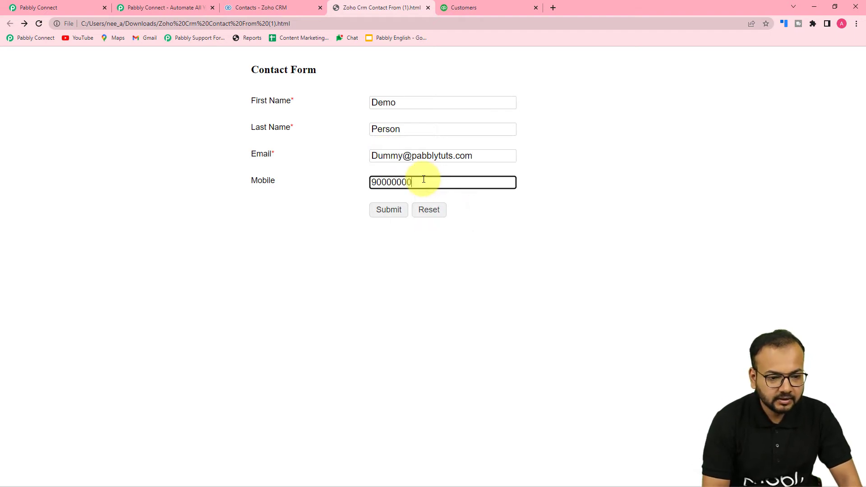
type("000")
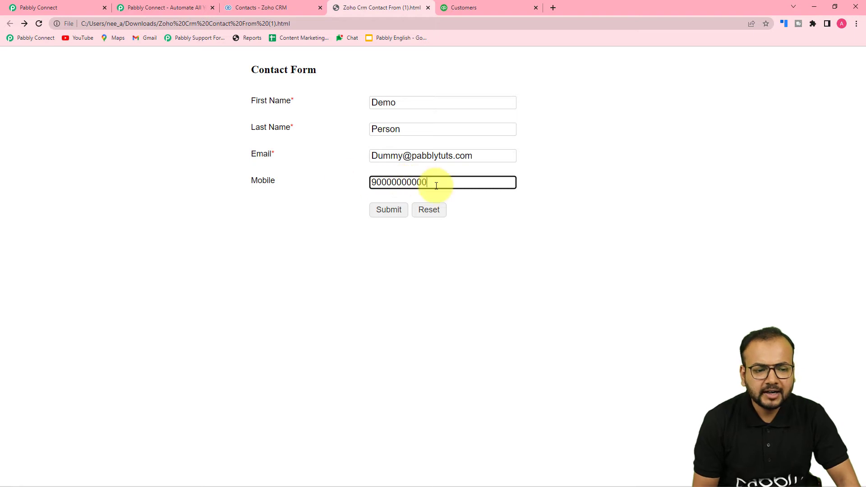
left_click(247, 168)
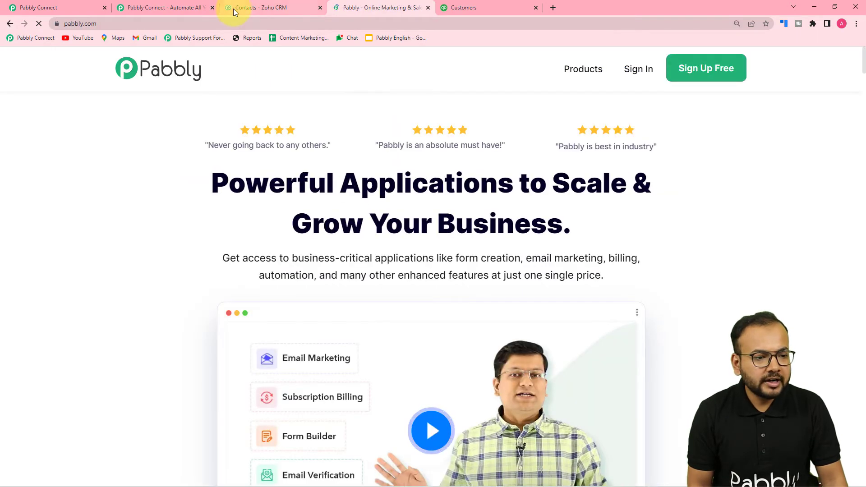
Reload Zoho CRM contacts to see Demo Person as the third record, then return to the Pabbly workflow
left_click(254, 8)
left_click(358, 7)
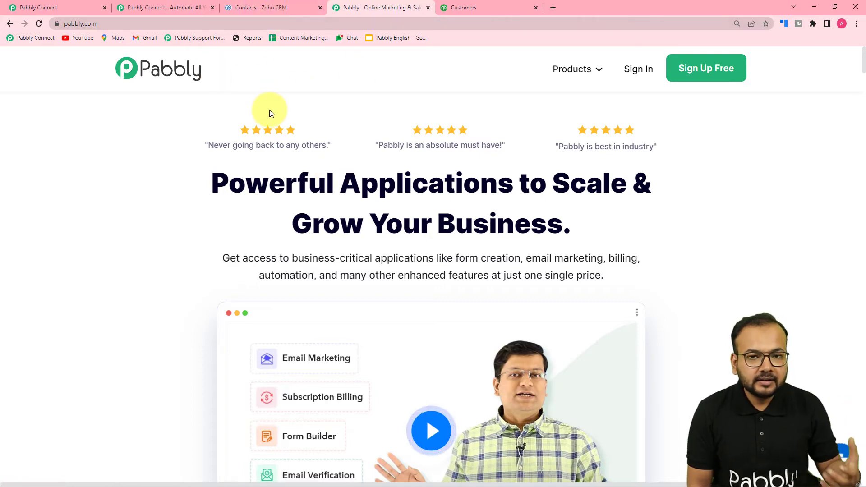
left_click(257, 8)
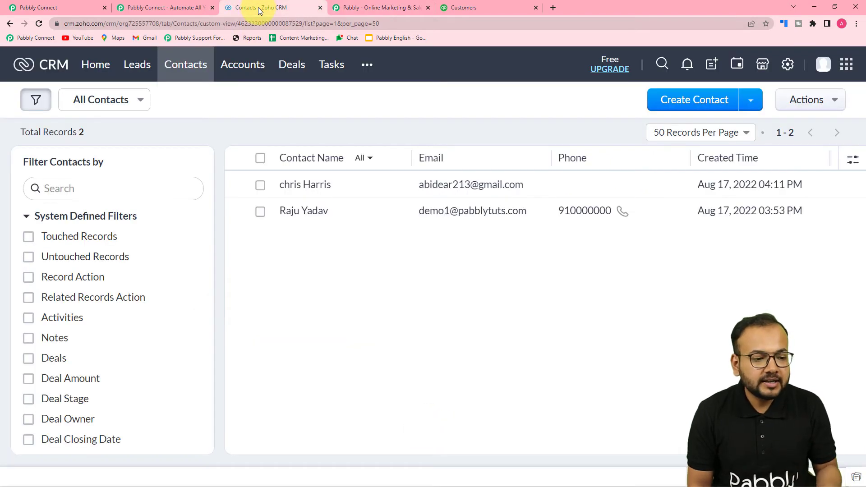
left_click(38, 26)
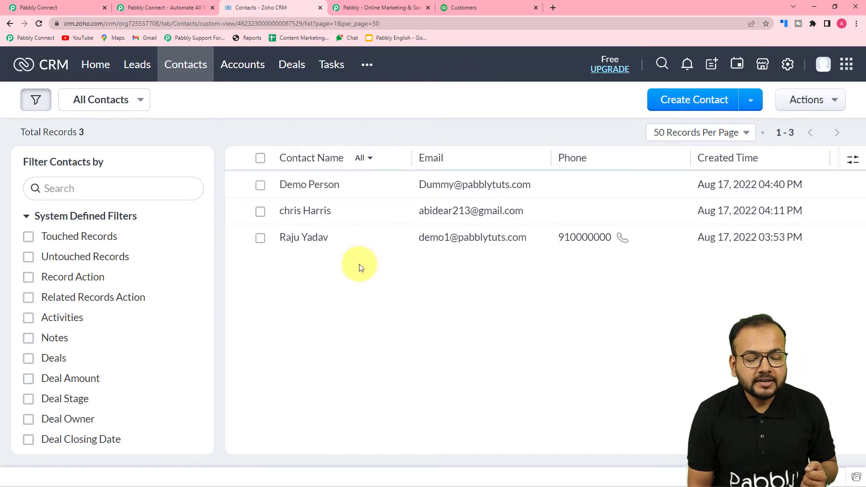
left_click(374, 8)
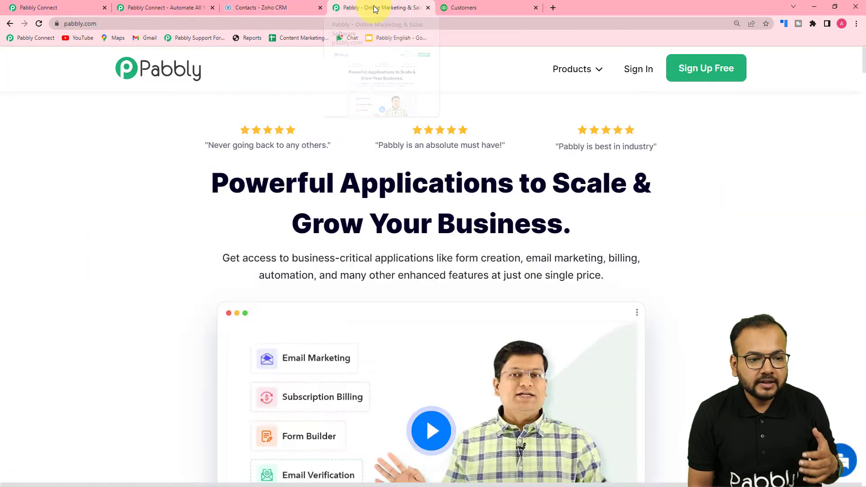
left_click(291, 8)
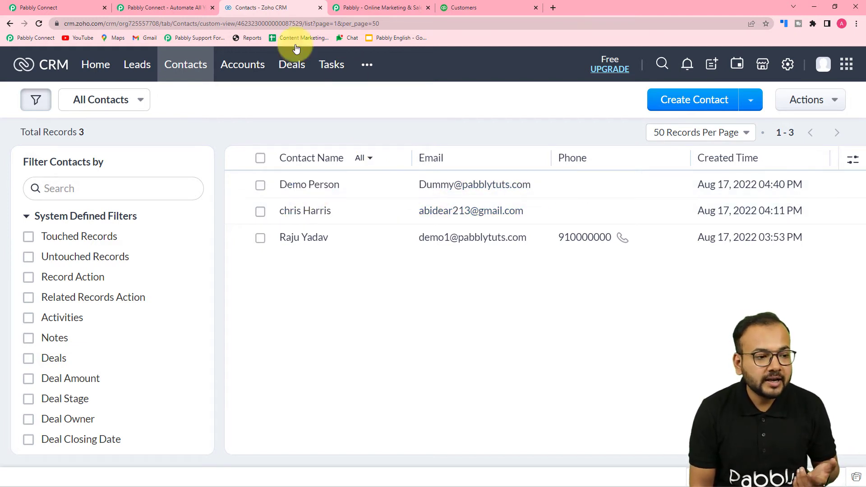
left_click(62, 5)
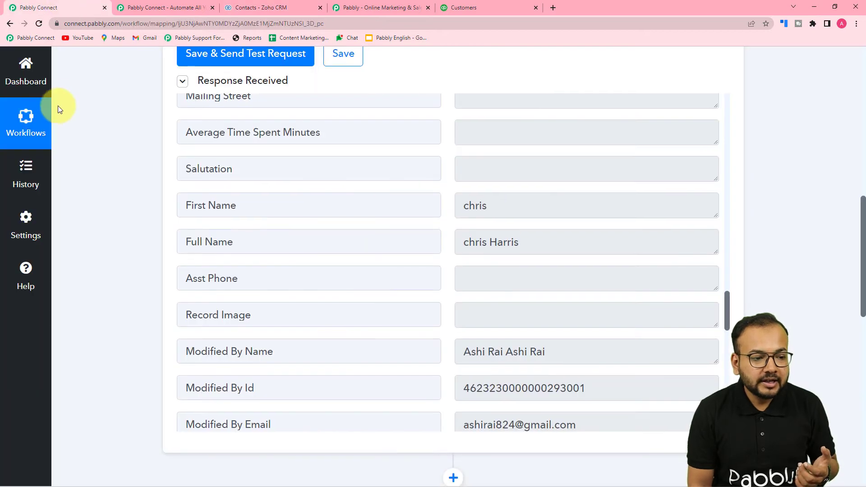
Resend the Zoho CRM trigger test and check the Demo Person contact in the response
scroll(232, 170, "up", 2)
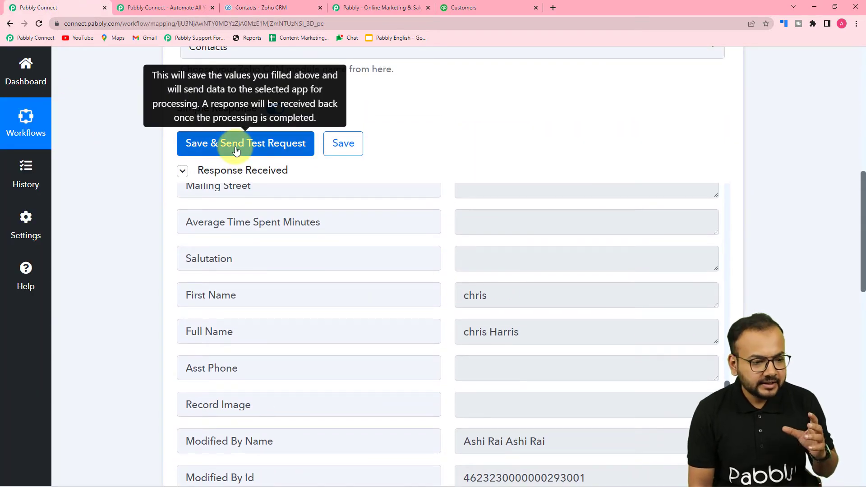
left_click(235, 151)
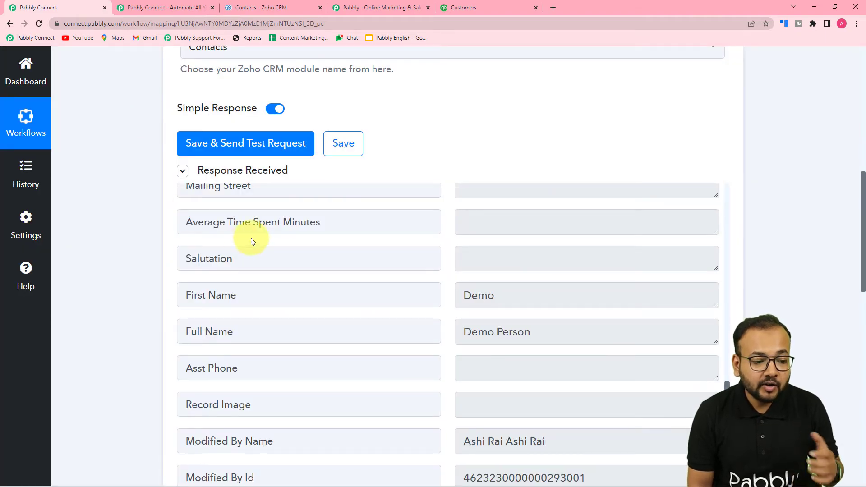
scroll(250, 237, "up", 6)
scroll(250, 237, "up", 3)
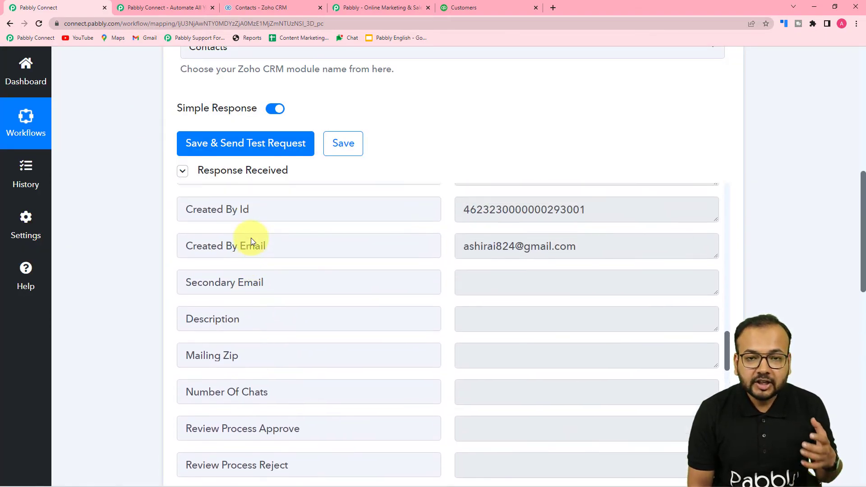
scroll(250, 238, "down", 9)
scroll(251, 237, "down", 2)
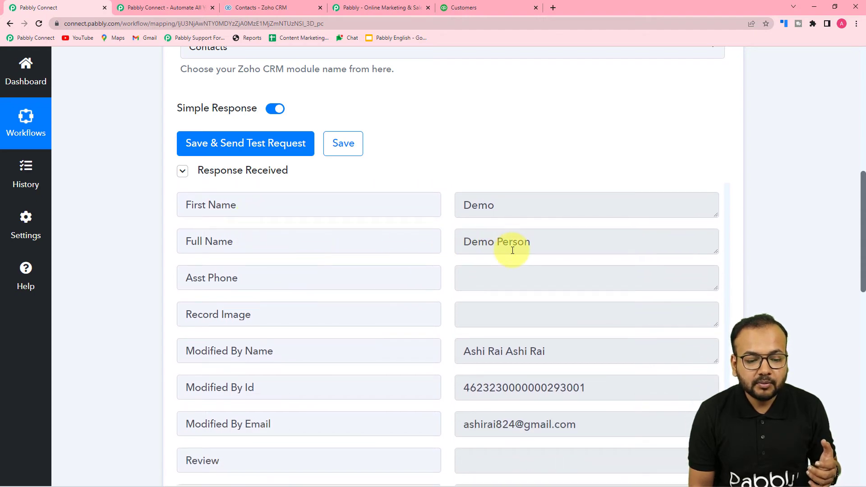
scroll(380, 266, "down", 4)
scroll(433, 232, "down", 2)
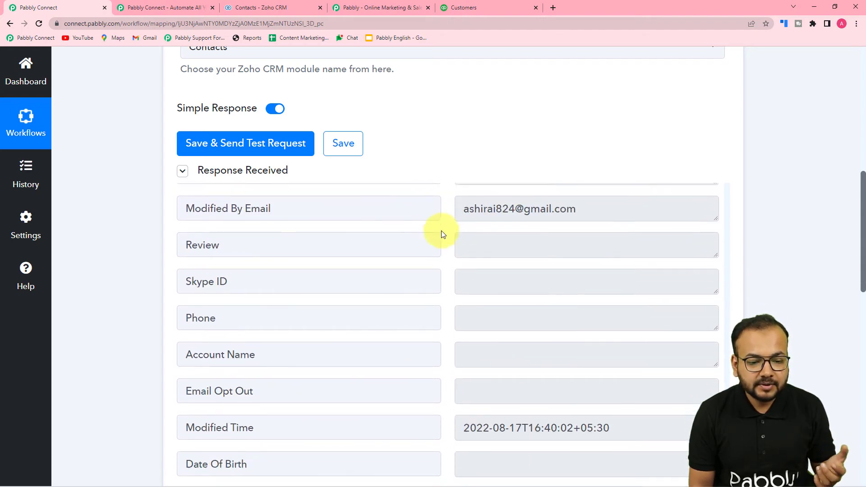
scroll(441, 231, "down", 2)
Scroll past the response to the QuickBooks Online Create a Customer action
scroll(348, 266, "up", 3)
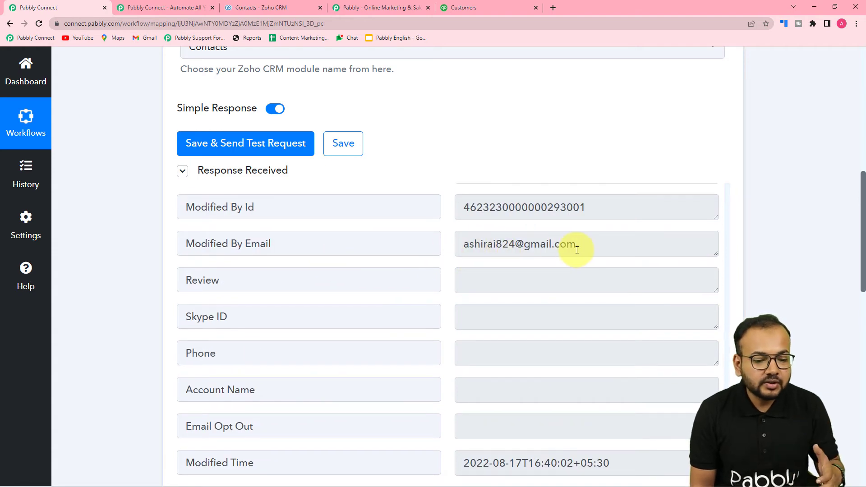
scroll(448, 292, "down", 8)
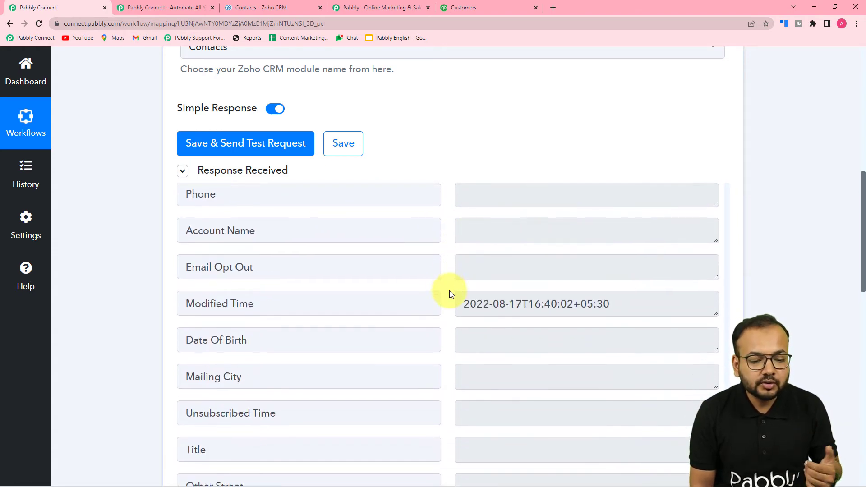
scroll(434, 299, "down", 5)
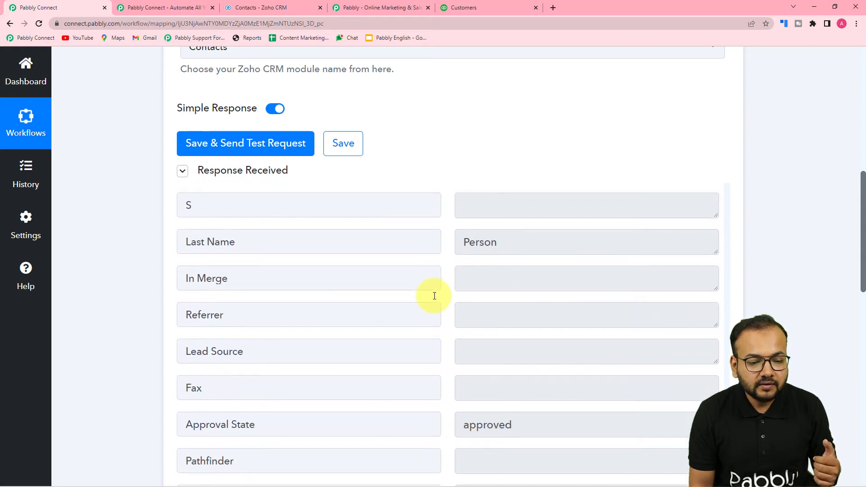
scroll(329, 292, "down", 3)
scroll(329, 291, "up", 11)
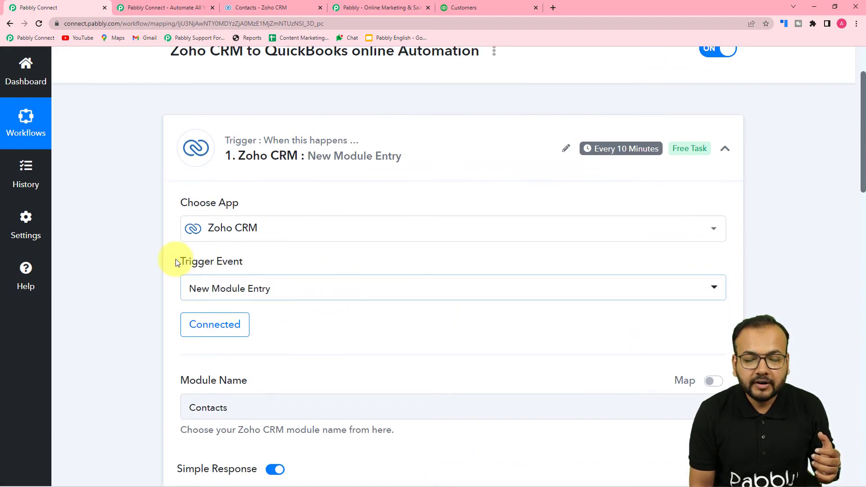
scroll(82, 242, "down", 2)
scroll(82, 242, "down", 5)
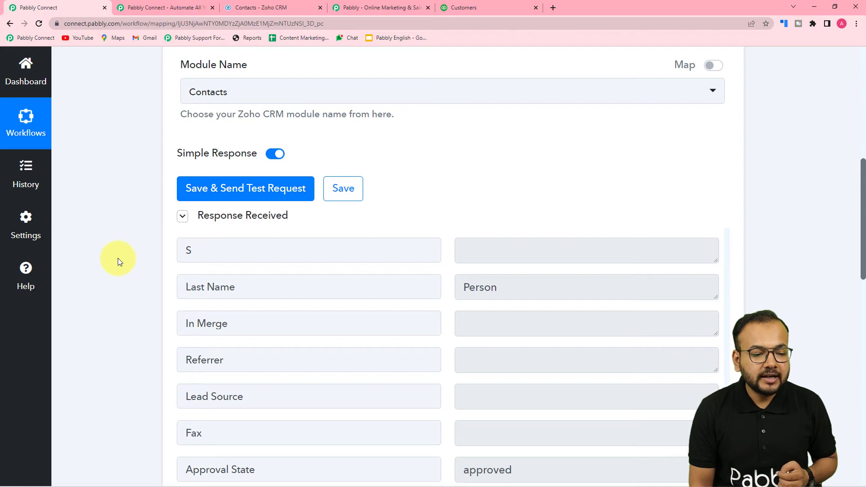
scroll(117, 258, "down", 4)
scroll(118, 258, "down", 7)
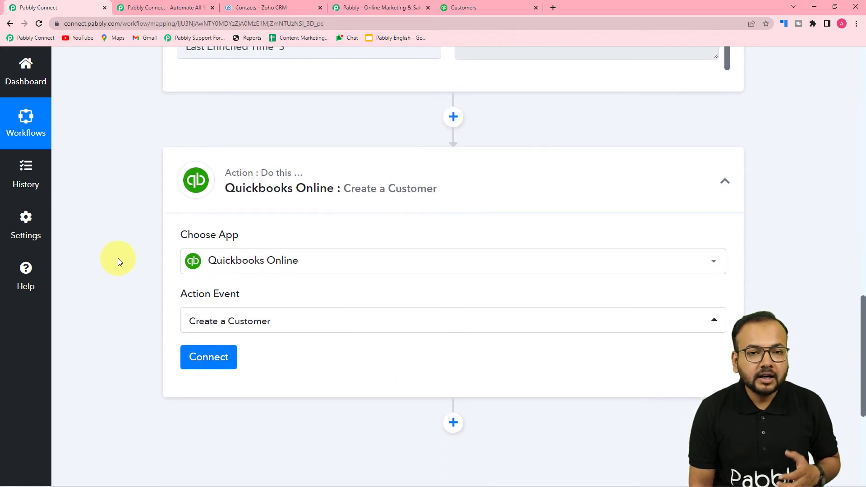
Add a new QuickBooks Online connection to the Create a Customer action and authorize it
scroll(118, 258, "down", 3)
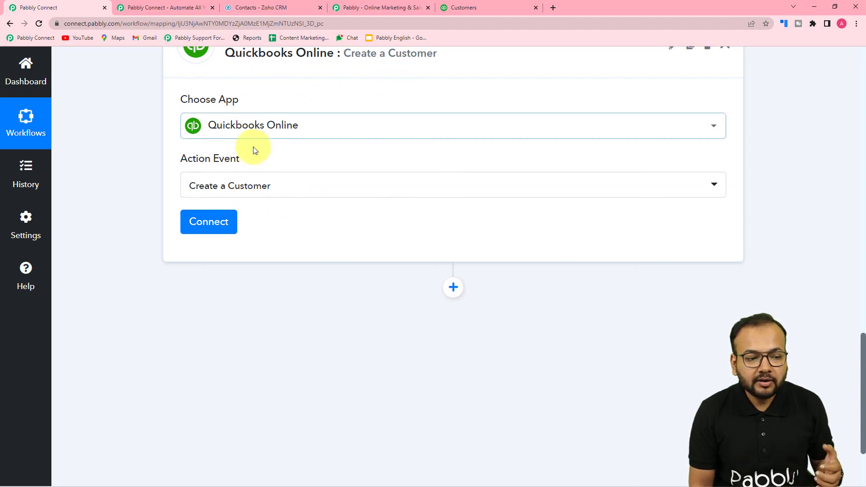
left_click(206, 227)
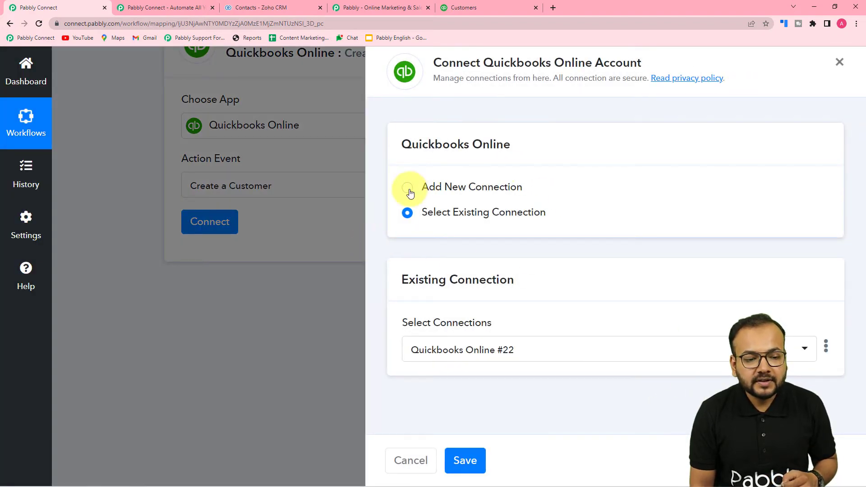
left_click(408, 189)
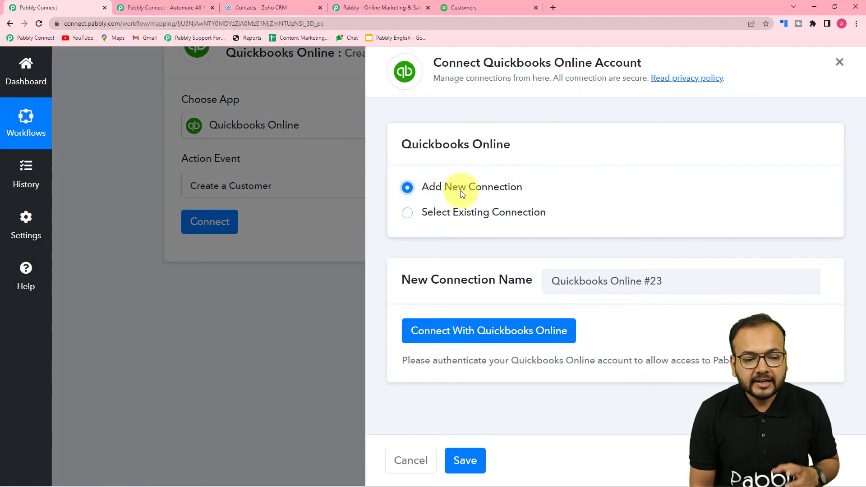
left_click(459, 319)
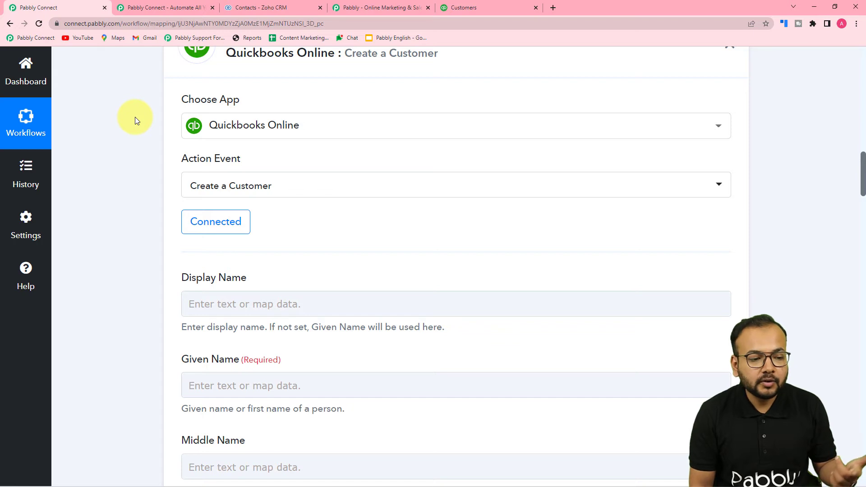
scroll(135, 121, "down", 4)
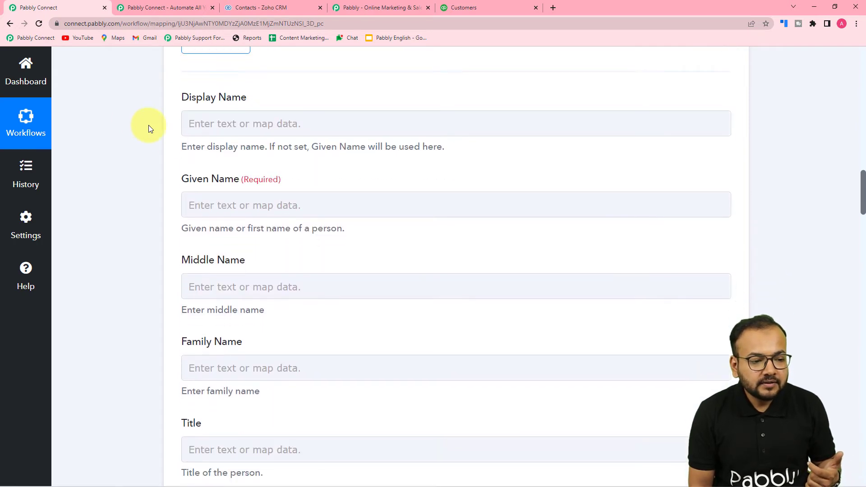
left_click(273, 135)
left_click(262, 205)
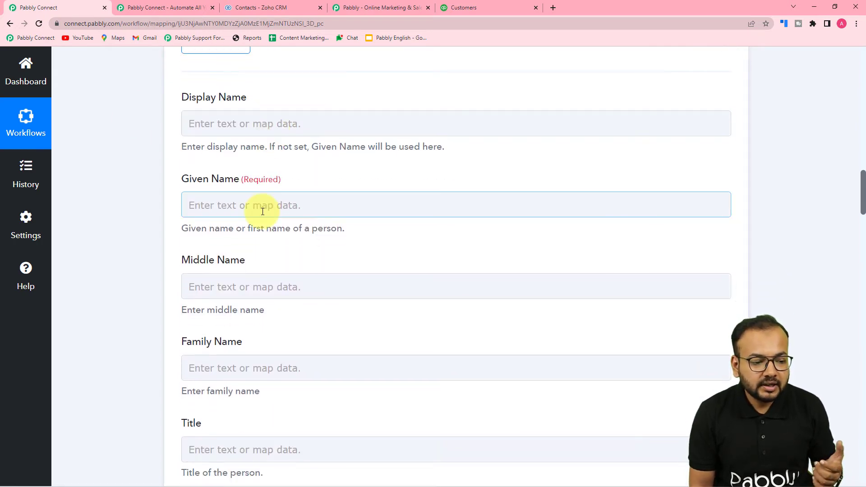
scroll(262, 211, "down", 4)
scroll(261, 211, "down", 3)
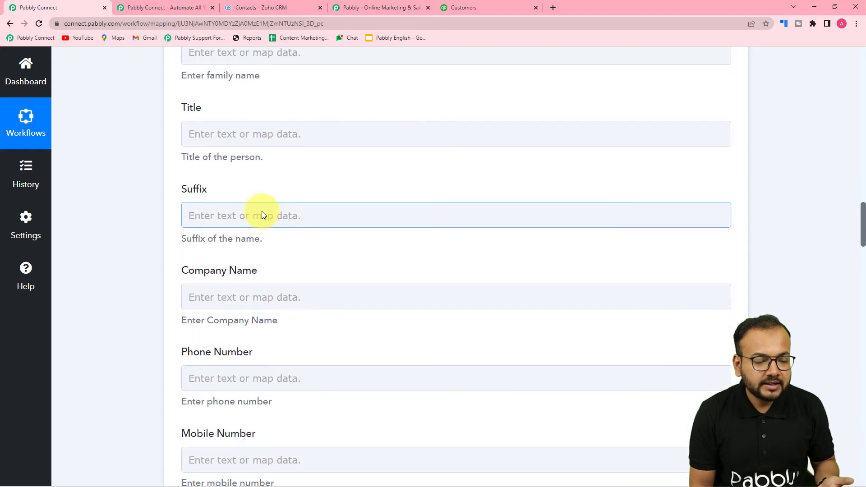
scroll(262, 211, "up", 10)
scroll(262, 211, "up", 5)
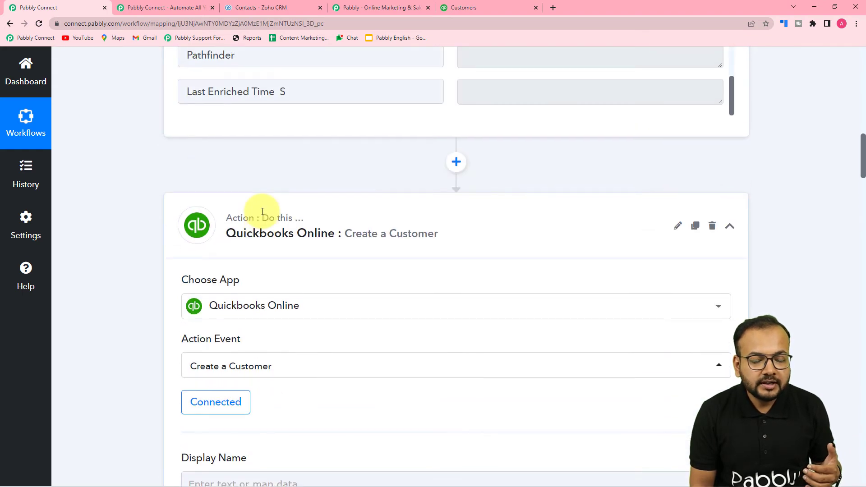
scroll(262, 211, "up", 10)
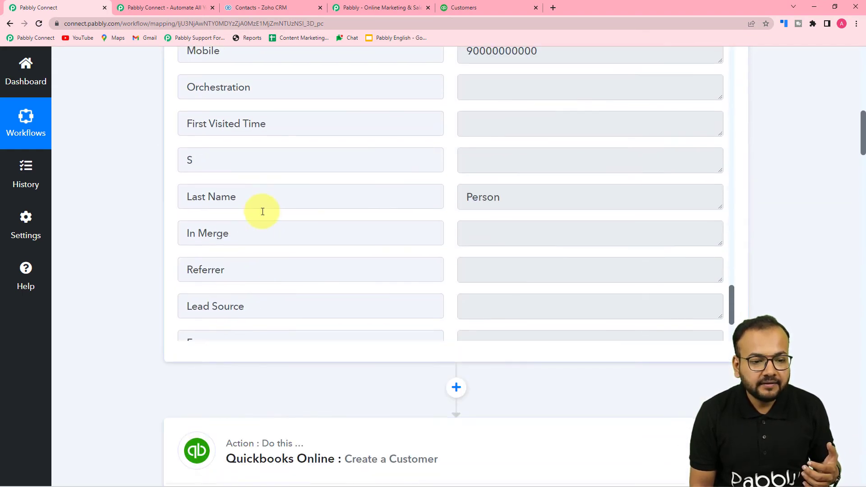
scroll(262, 211, "up", 15)
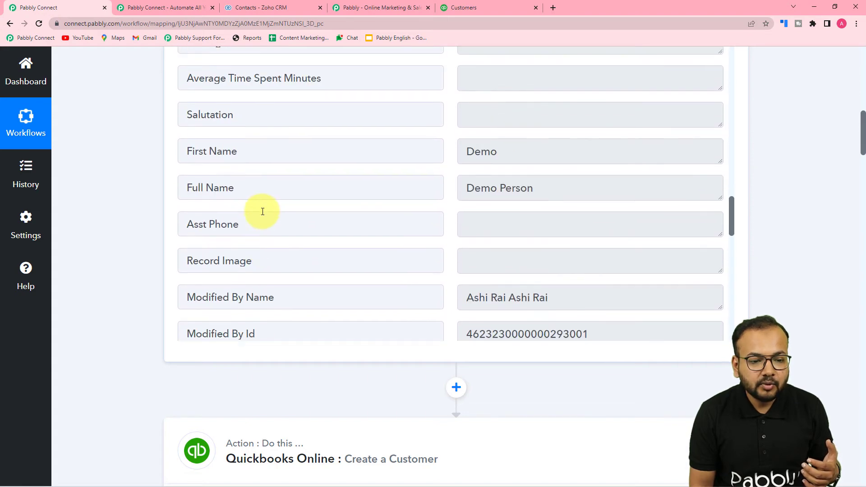
scroll(263, 211, "down", 3)
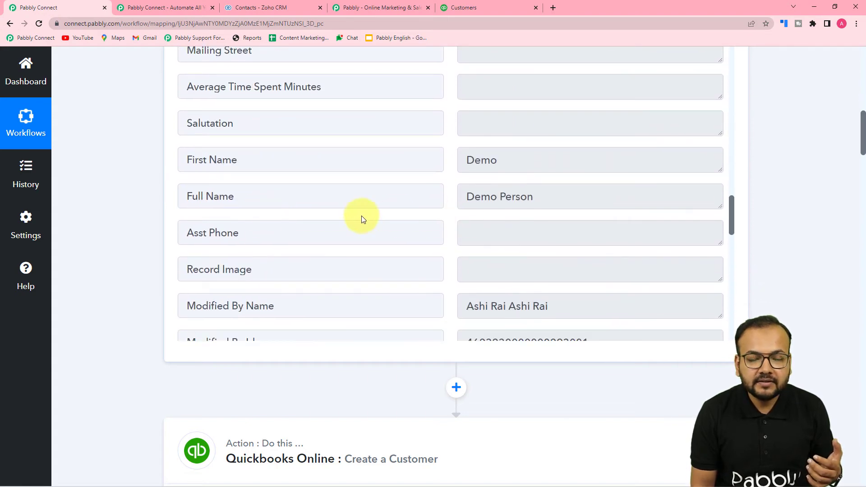
scroll(188, 252, "down", 4)
scroll(140, 253, "down", 14)
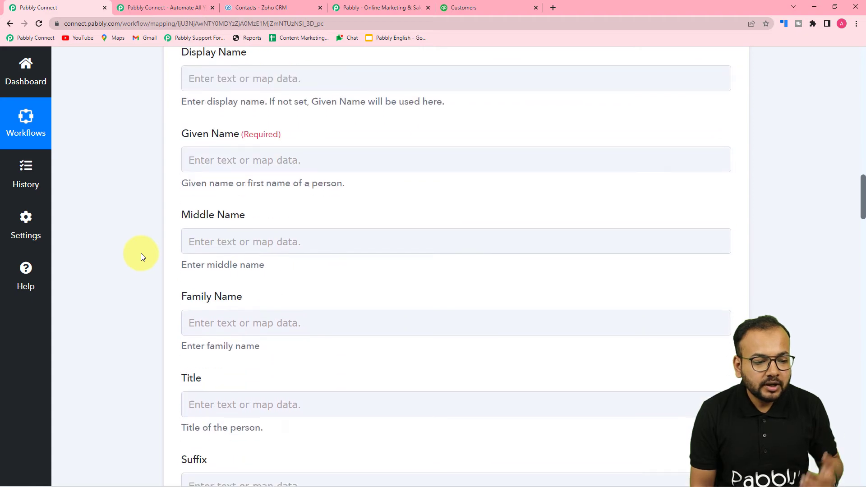
scroll(153, 250, "up", 2)
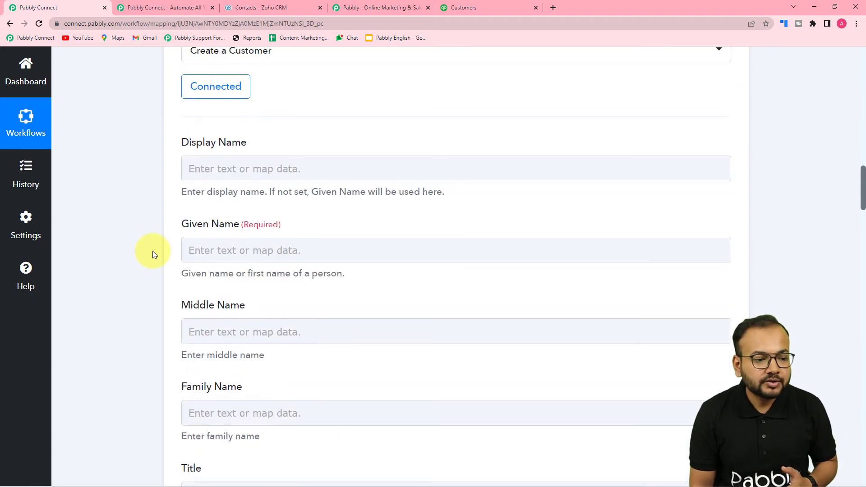
left_click(268, 167)
Map the Zoho contact's First Name (Demo) into the Display Name field
left_click(277, 166)
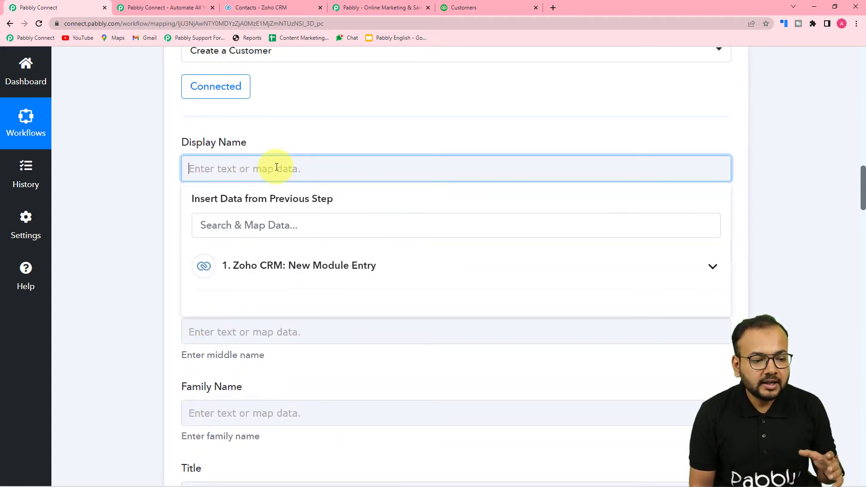
scroll(280, 147, "down", 1)
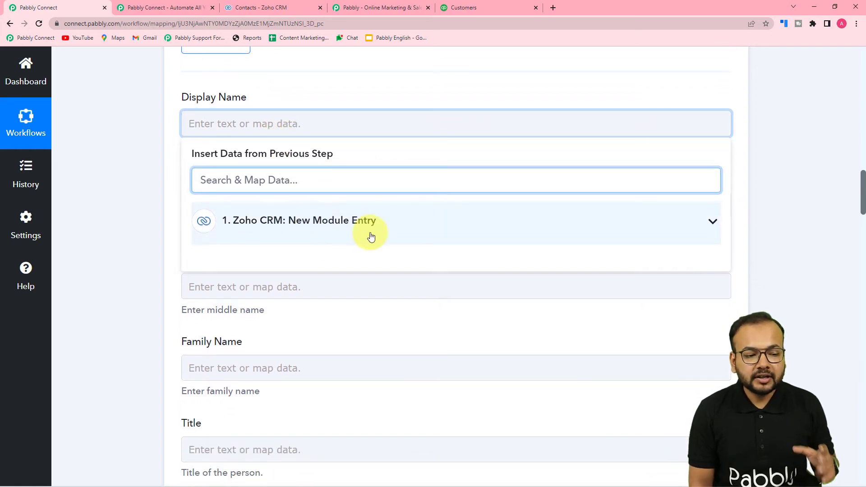
left_click(280, 224)
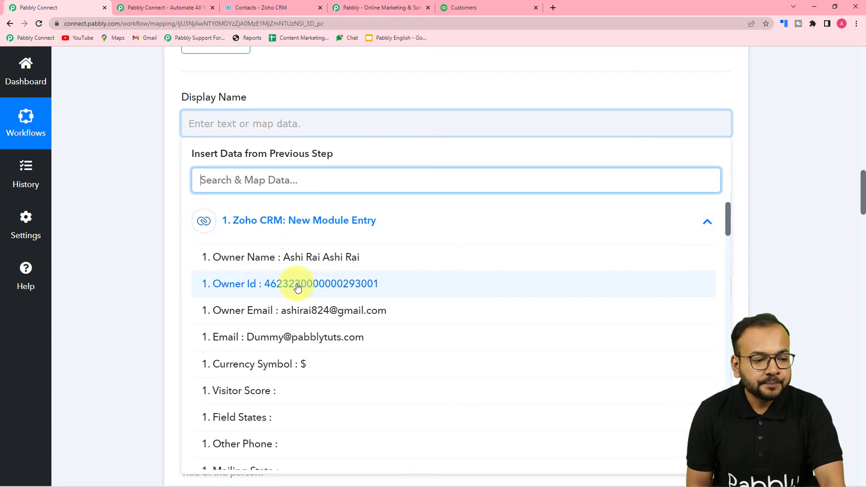
scroll(298, 287, "down", 5)
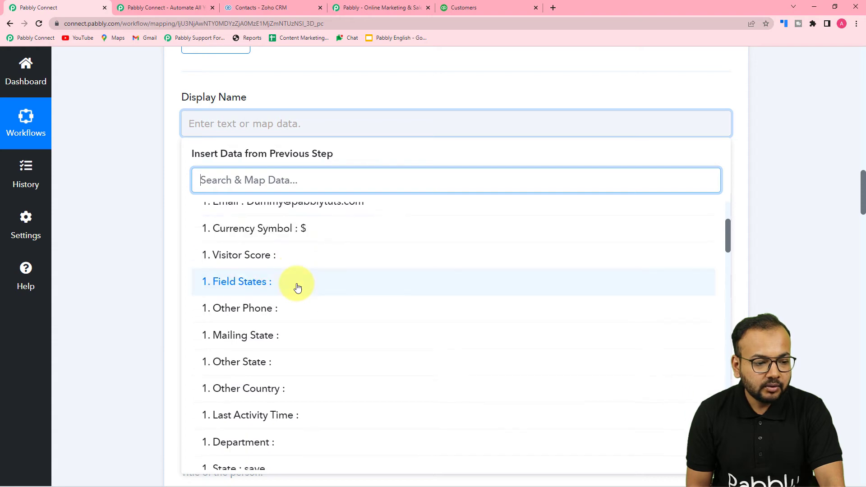
scroll(298, 287, "down", 10)
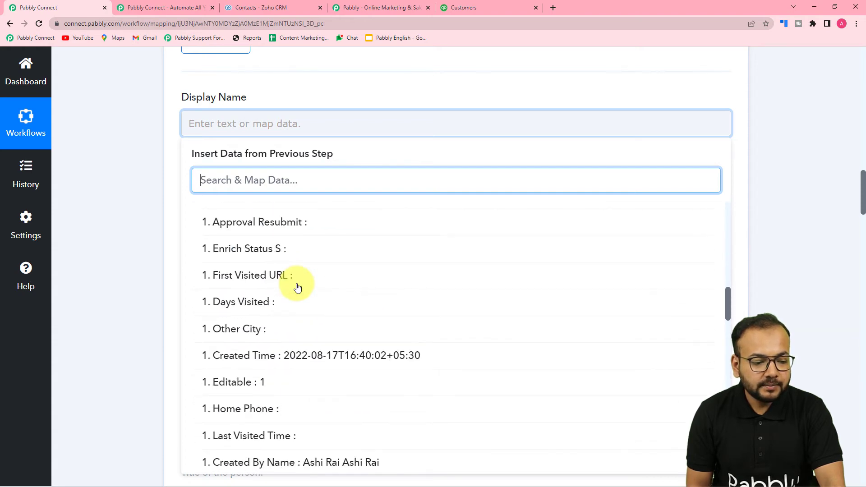
scroll(298, 287, "down", 10)
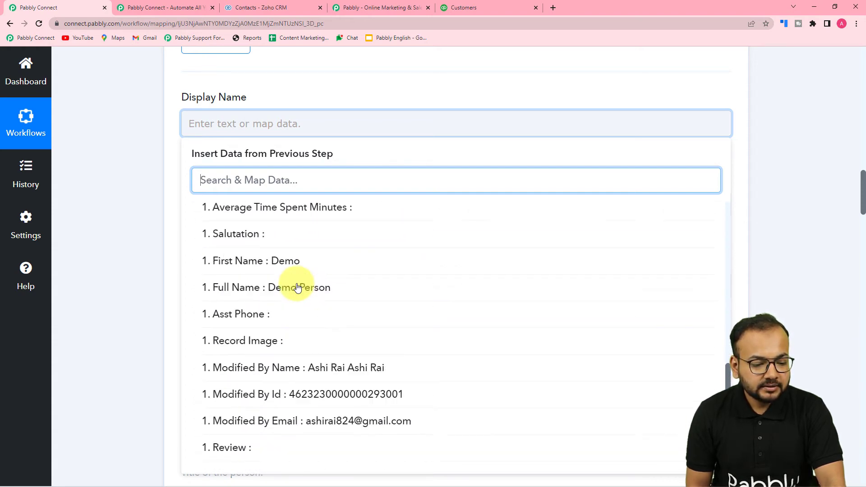
left_click(259, 232)
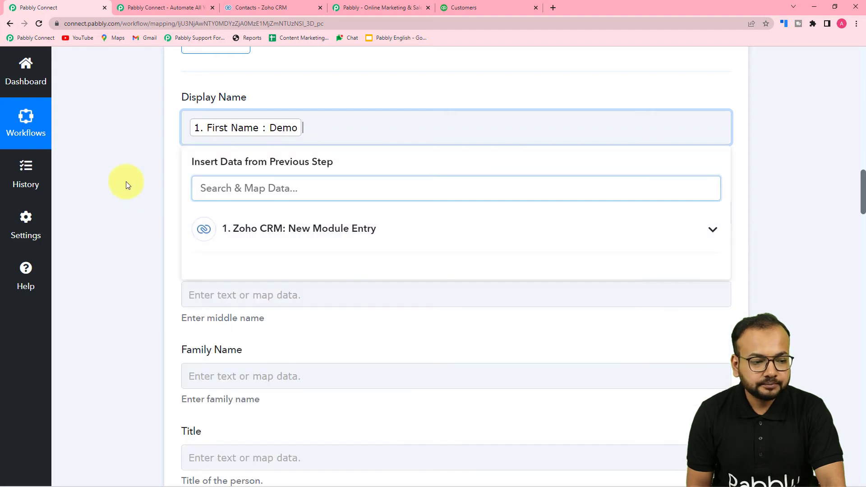
left_click(128, 185)
scroll(132, 180, "down", 2)
left_click(209, 130)
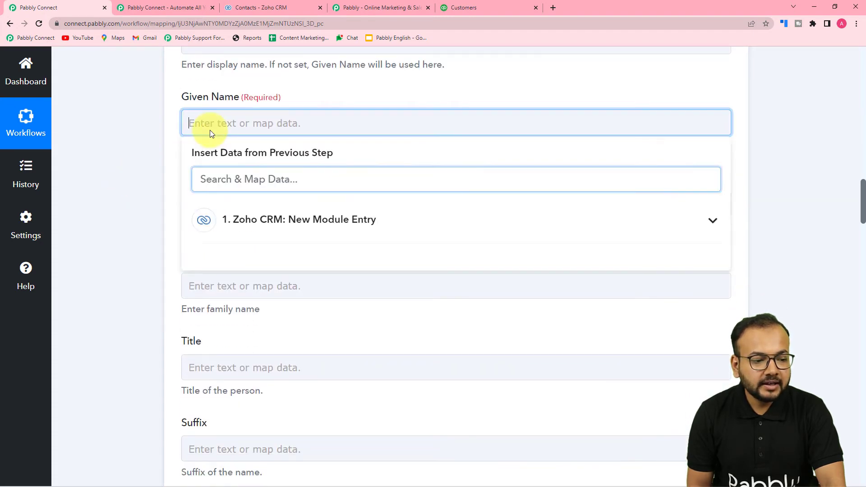
Map the Zoho contact's Full Name, Demo Person, into the Given Name field
left_click(251, 218)
scroll(311, 379, "down", 3)
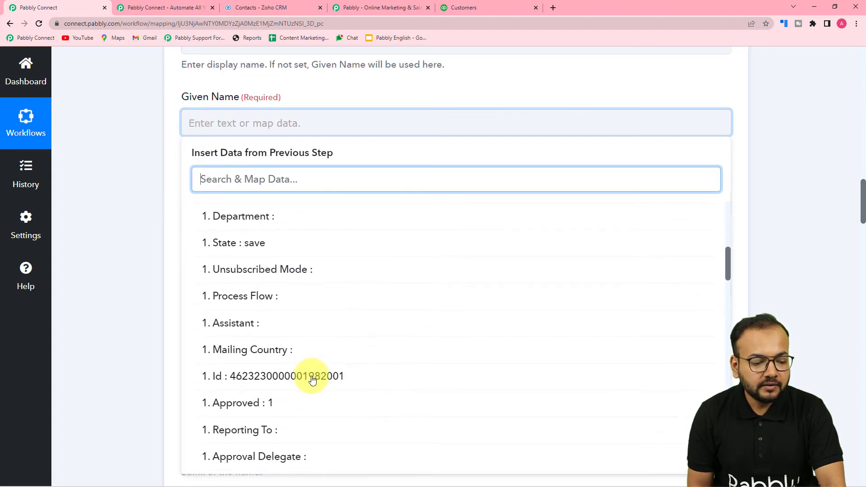
scroll(312, 379, "down", 12)
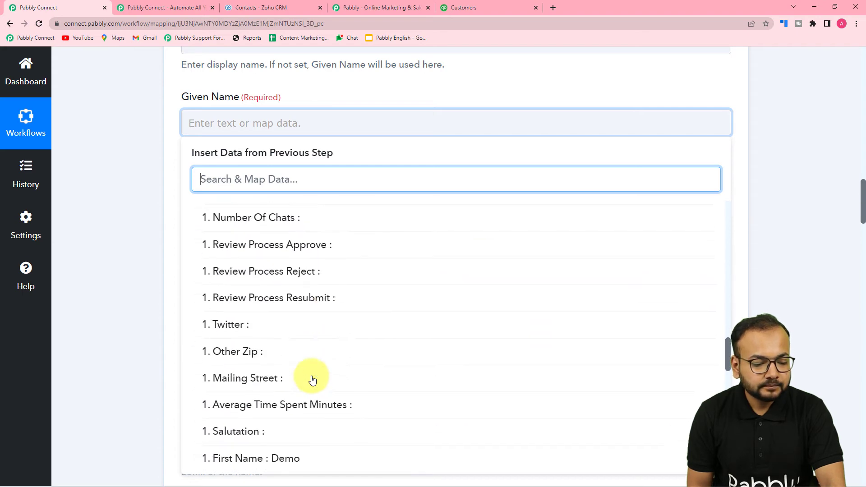
scroll(312, 380, "down", 12)
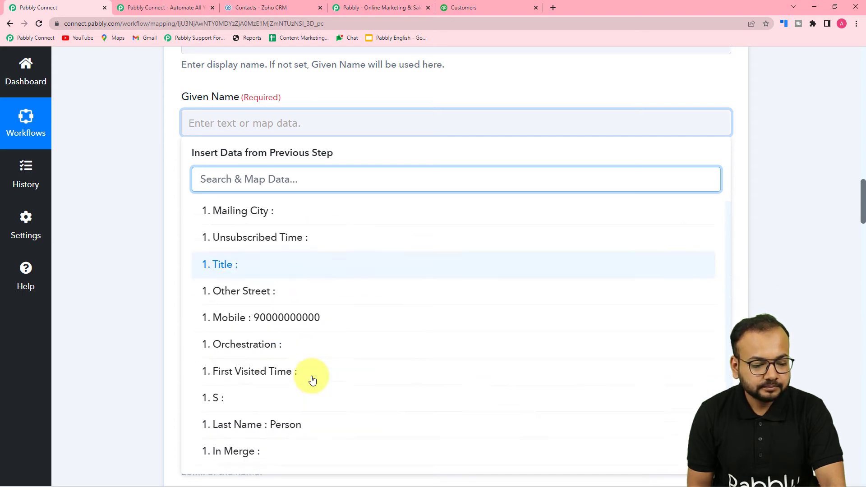
scroll(312, 380, "down", 1)
scroll(312, 380, "up", 12)
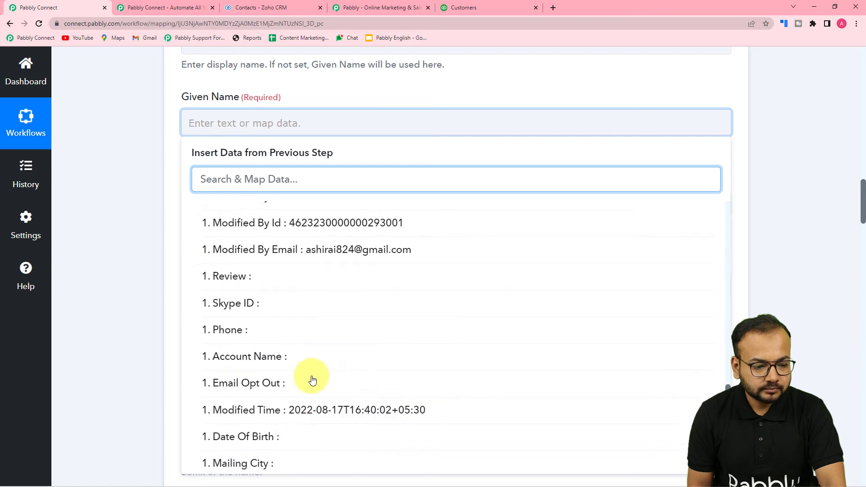
scroll(312, 379, "up", 15)
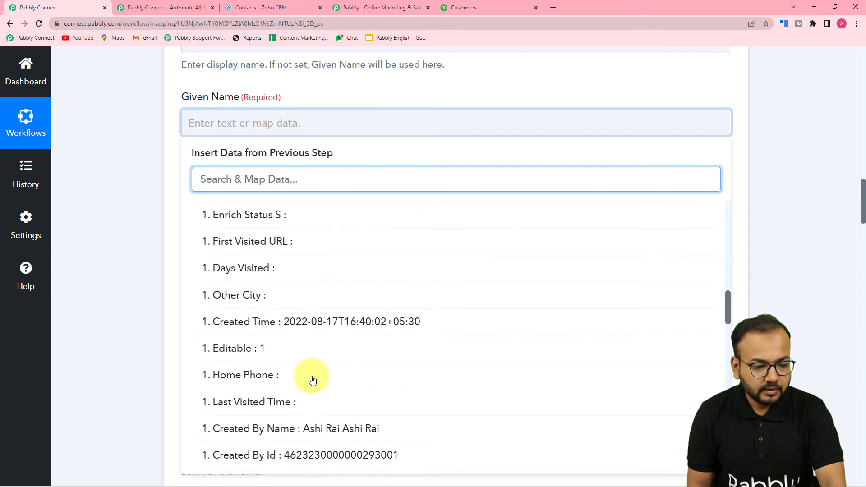
scroll(312, 380, "up", 6)
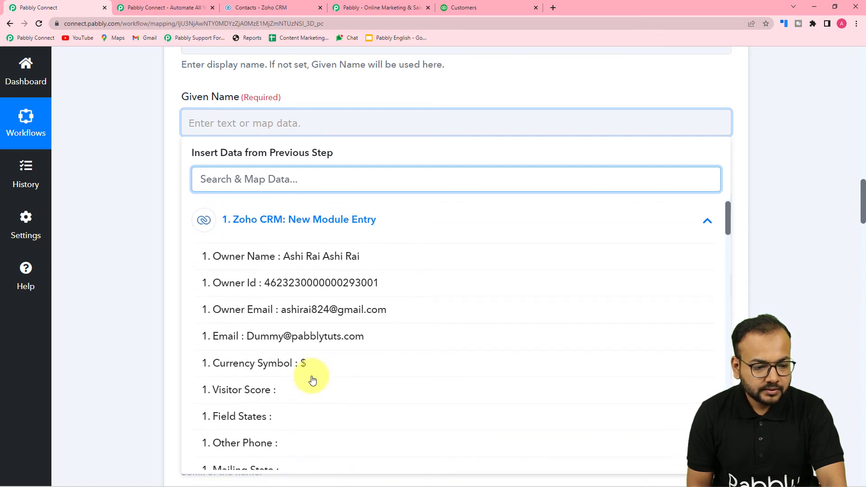
scroll(312, 379, "down", 5)
scroll(312, 379, "down", 10)
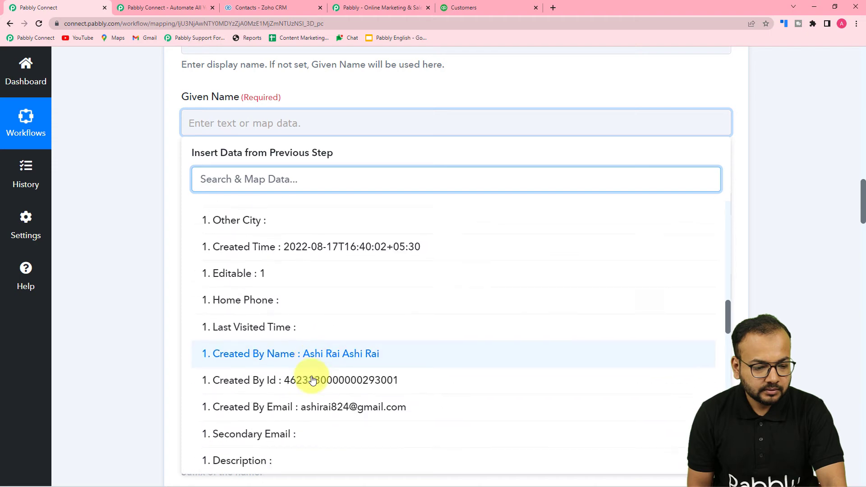
scroll(312, 380, "down", 6)
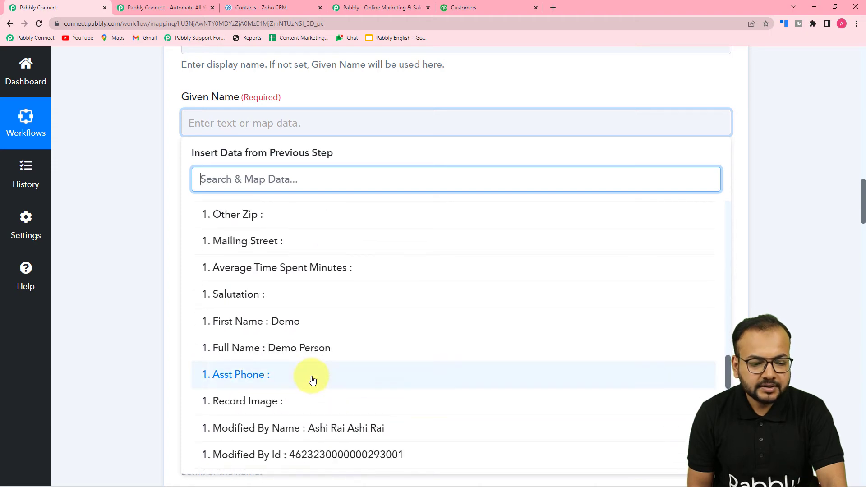
left_click(294, 344)
scroll(133, 248, "down", 3)
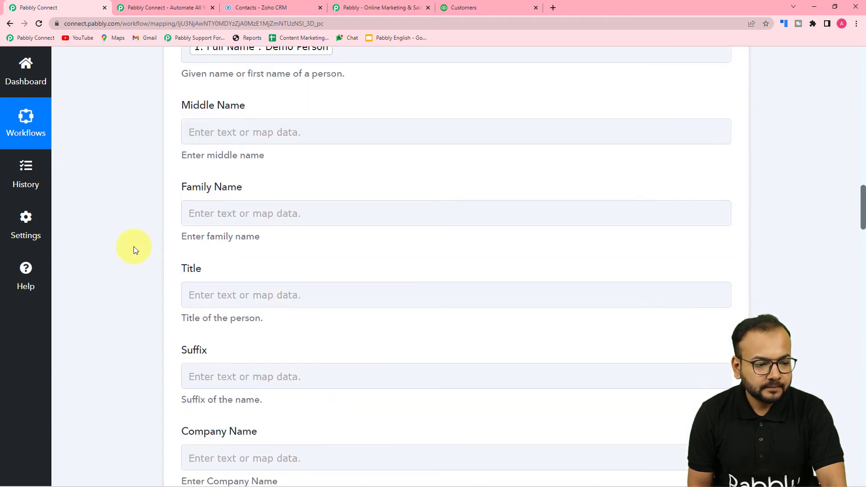
scroll(133, 246, "down", 3)
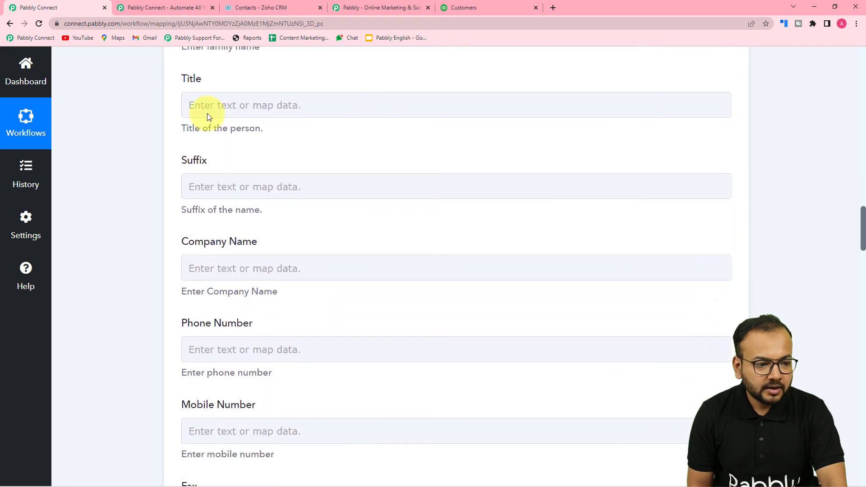
scroll(209, 138, "up", 1)
scroll(210, 225, "down", 4)
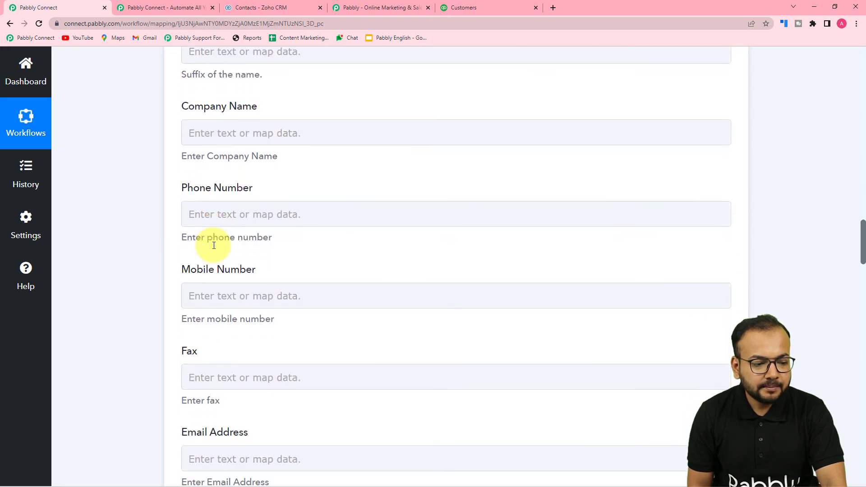
left_click(227, 213)
Map the Zoho contact's Mobile value into the Phone Number field
scroll(227, 216, "down", 2)
left_click(228, 219)
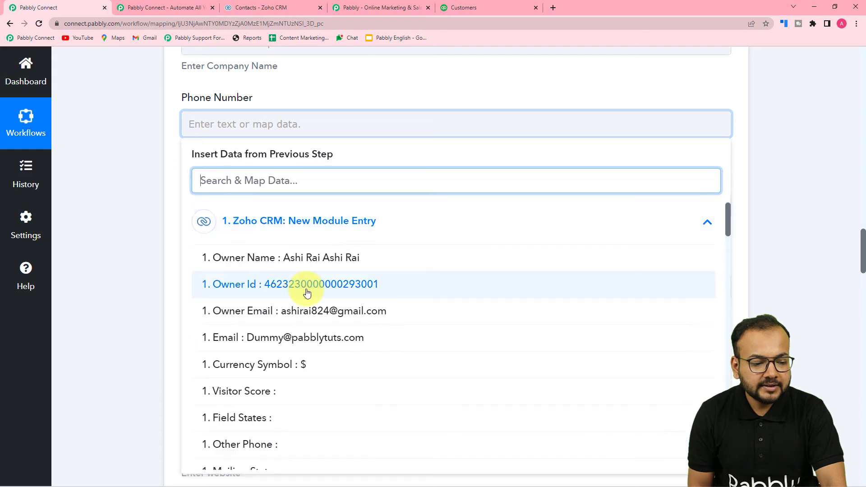
scroll(307, 292, "down", 1)
scroll(306, 293, "down", 15)
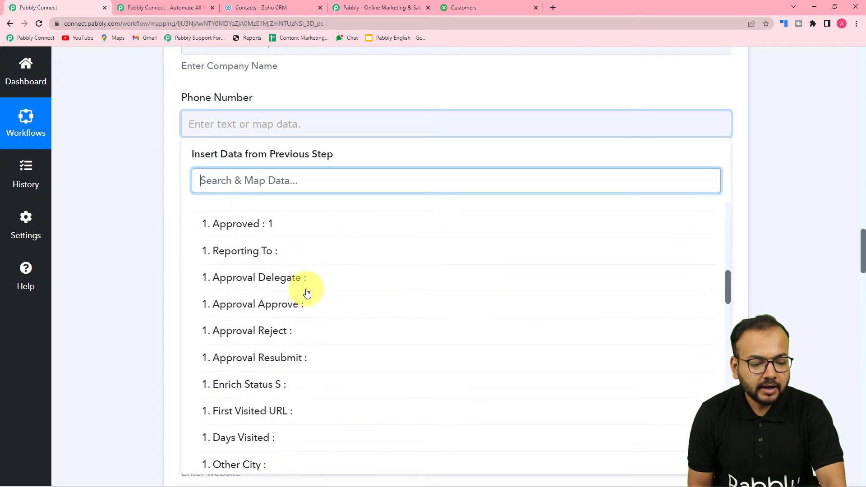
scroll(307, 292, "down", 10)
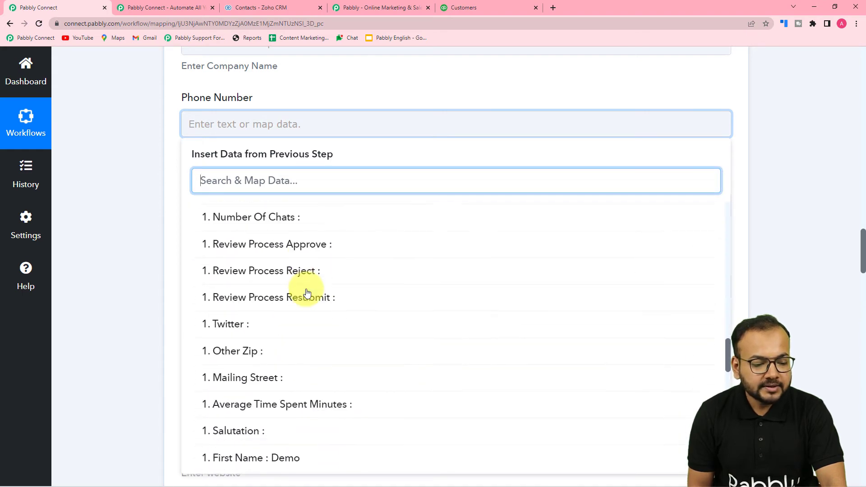
scroll(306, 292, "down", 10)
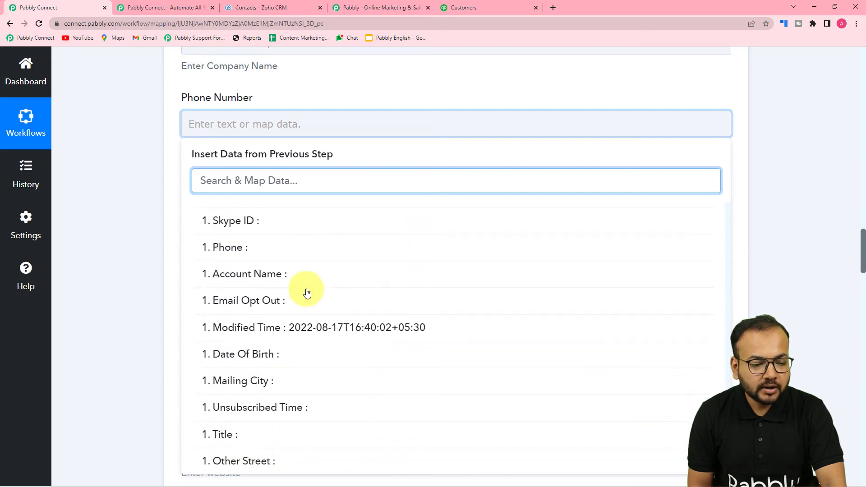
scroll(307, 293, "down", 5)
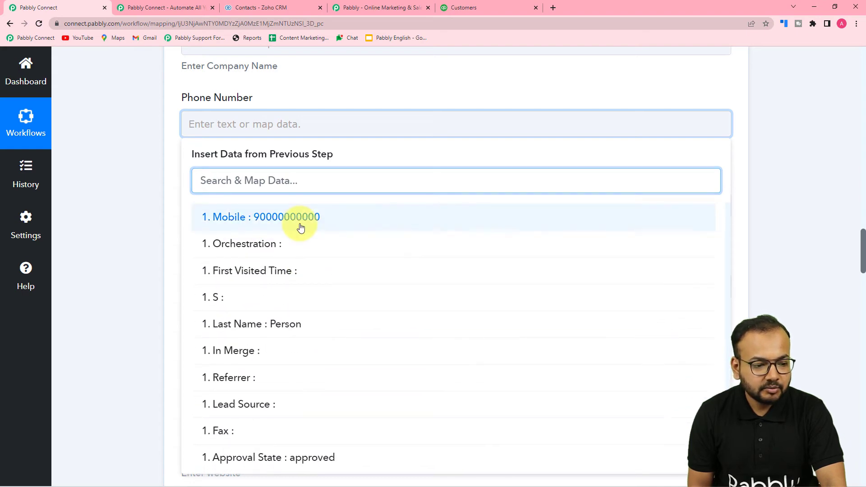
left_click(300, 221)
left_click(92, 212)
Map the Zoho contact's Email into the Email Address field
scroll(92, 211, "down", 5)
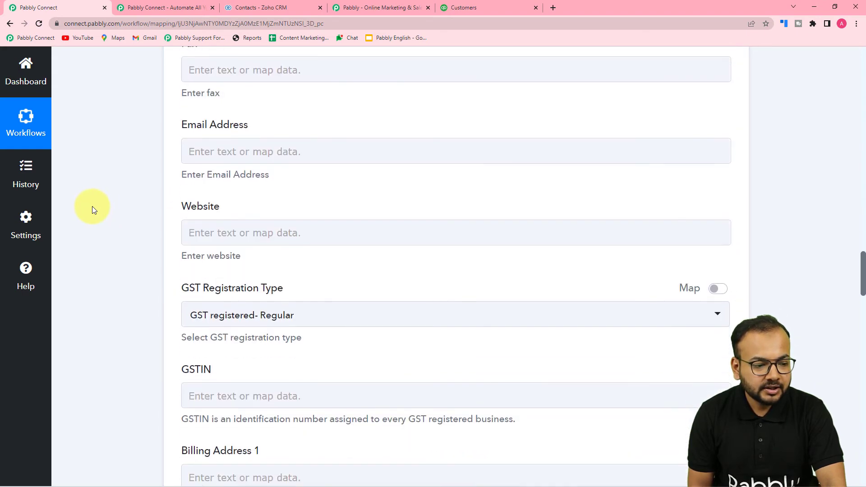
left_click(225, 153)
left_click(242, 247)
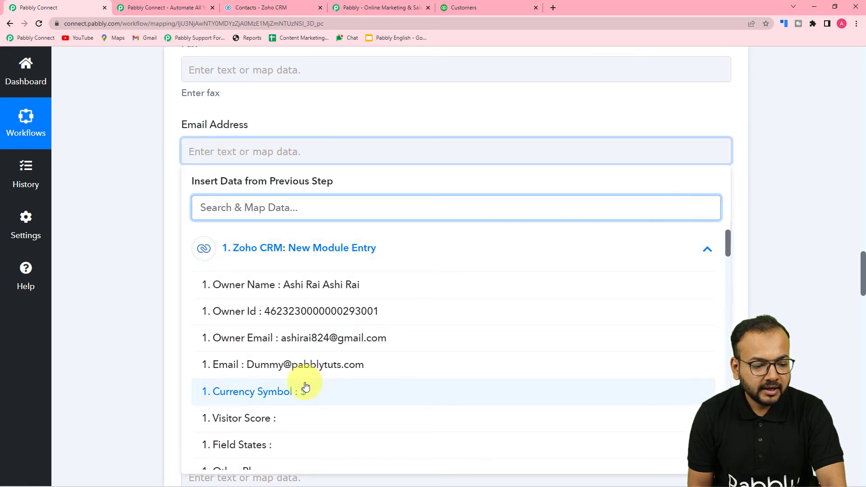
left_click(293, 361)
left_click(168, 276)
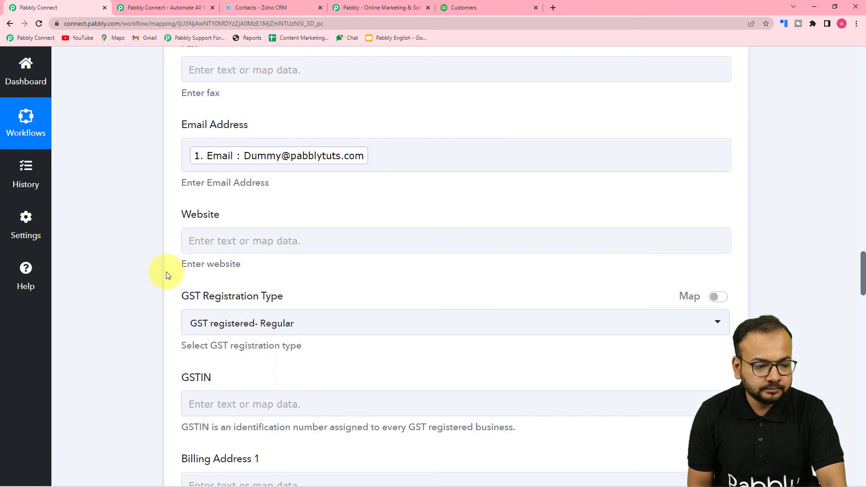
Keep GST Registration Type as GST registered- Regular and scroll down to the Save buttons
scroll(167, 275, "down", 3)
scroll(167, 275, "down", 2)
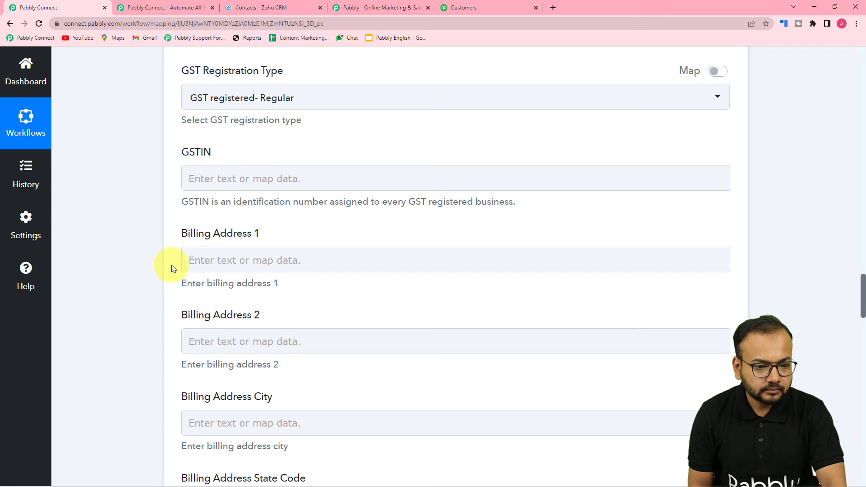
left_click(234, 106)
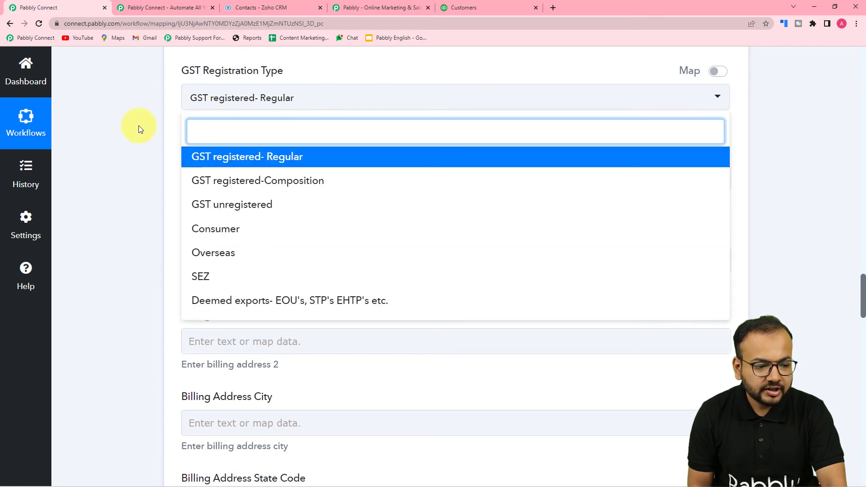
left_click(139, 128)
scroll(196, 166, "down", 2)
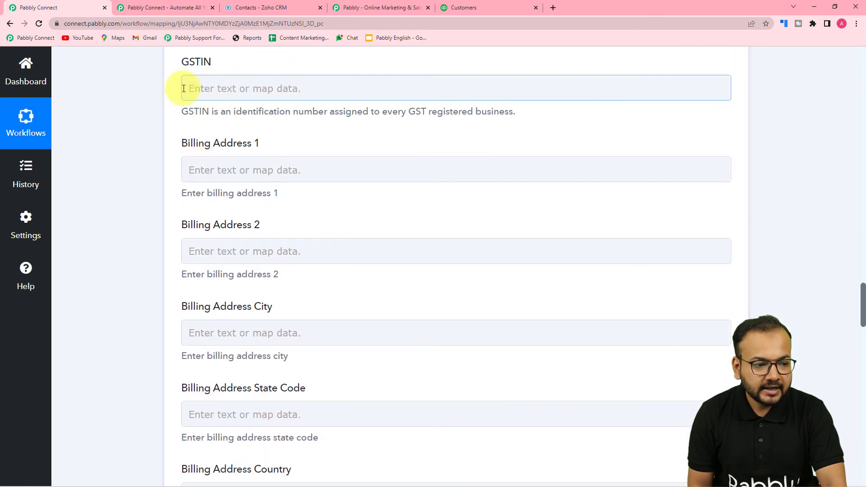
scroll(220, 101, "down", 3)
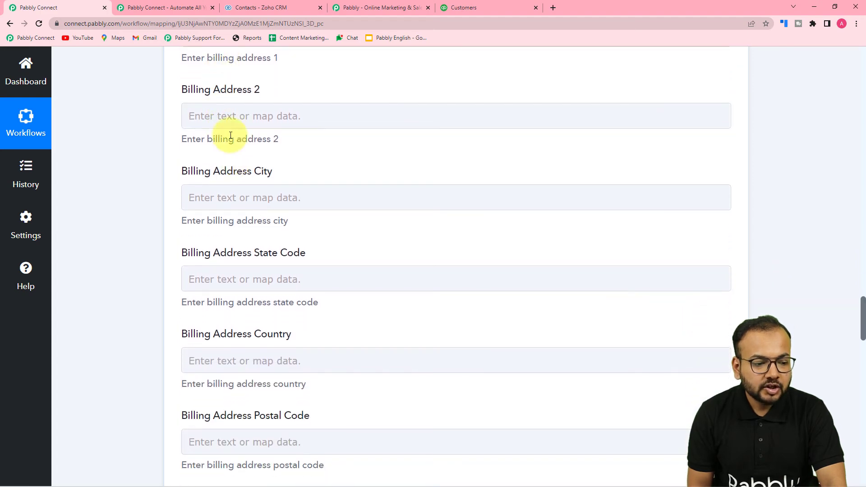
scroll(228, 201, "down", 4)
scroll(229, 203, "down", 8)
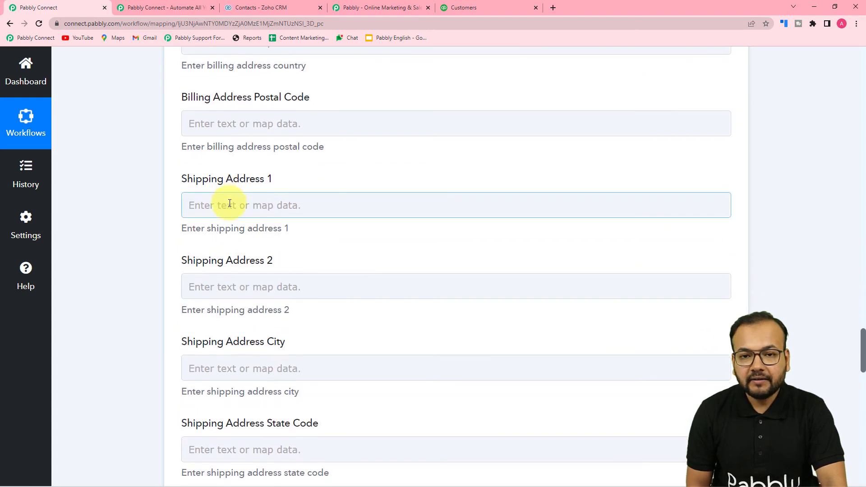
scroll(230, 203, "down", 6)
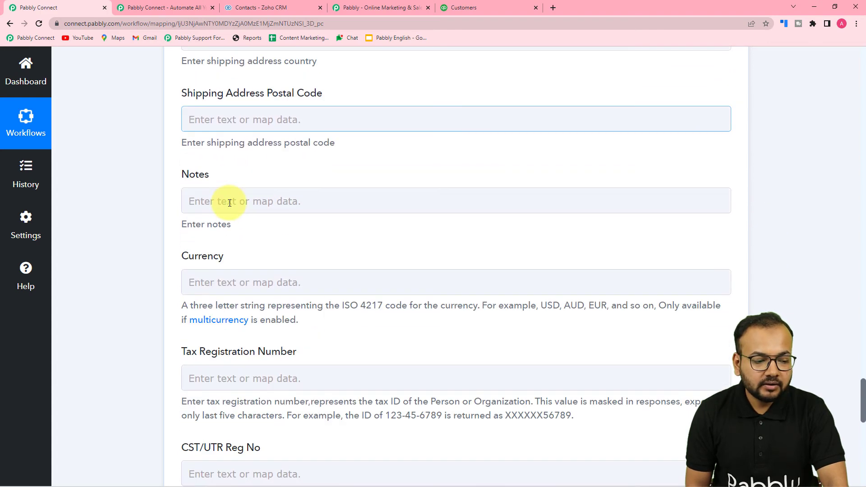
scroll(245, 159, "down", 8)
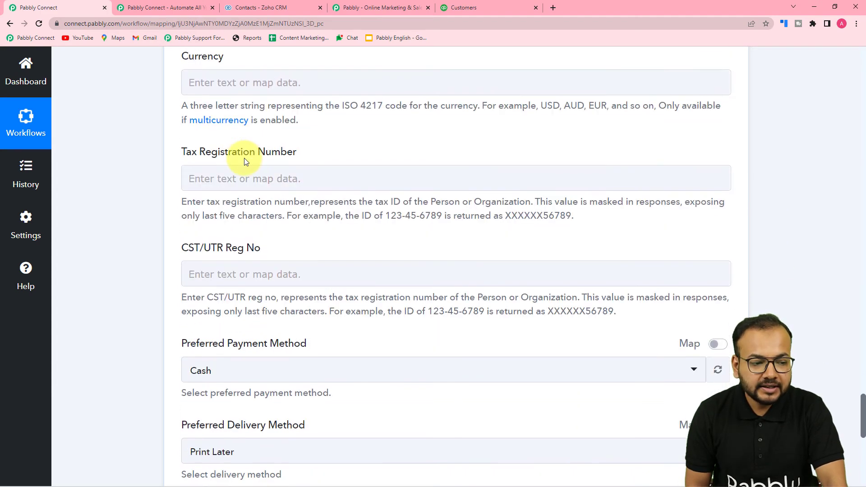
scroll(244, 159, "down", 2)
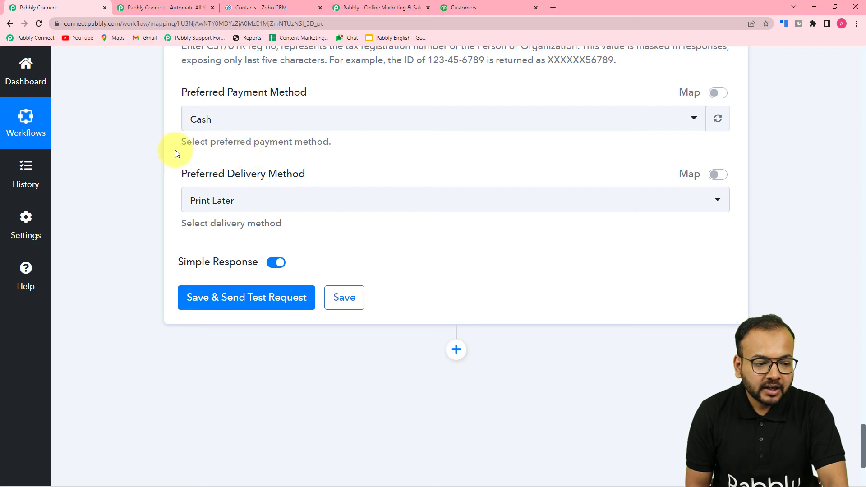
scroll(153, 148, "down", 2)
scroll(152, 149, "up", 3)
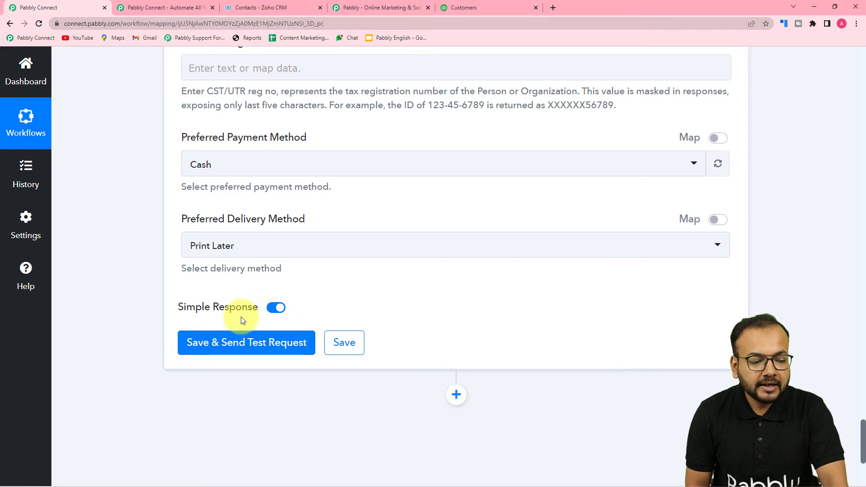
Bring up the QuickBooks Customers & leads list and scroll through the existing $0.00-balance customers
left_click(454, 5)
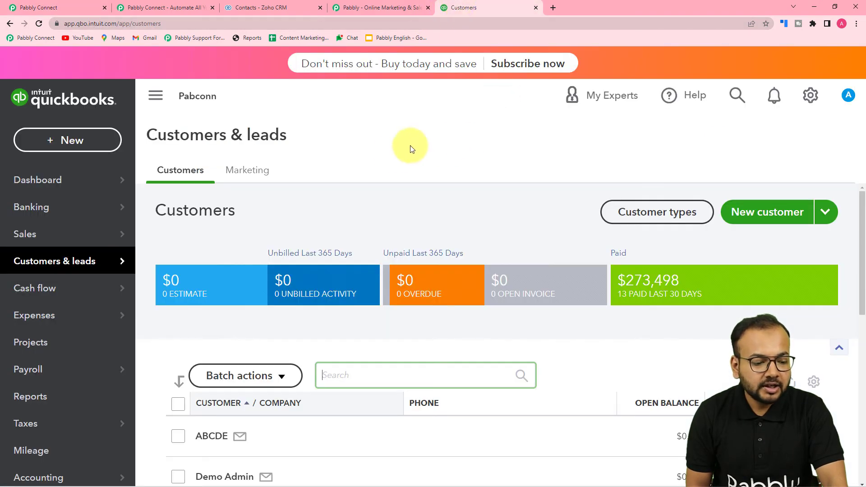
scroll(361, 215, "down", 6)
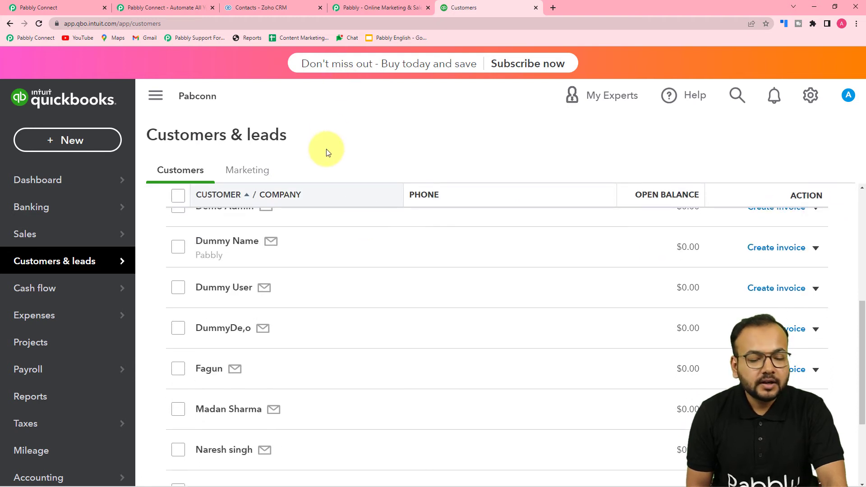
scroll(358, 257, "down", 4)
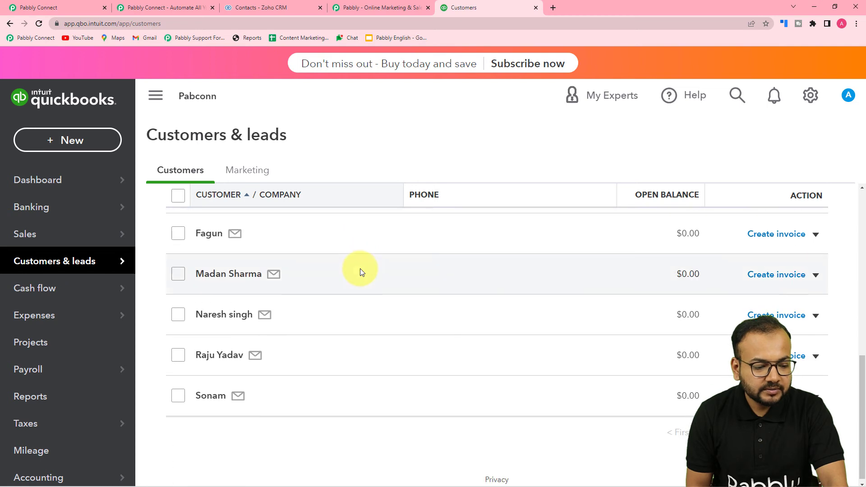
scroll(359, 269, "up", 9)
scroll(286, 252, "down", 3)
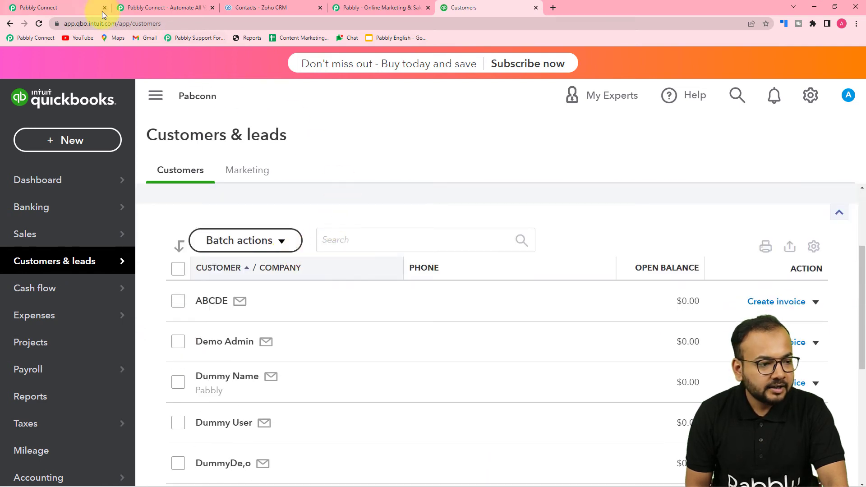
Send the Create a Customer test request, confirm the Demo Person response, and return to QuickBooks customers
left_click(78, 6)
left_click(253, 332)
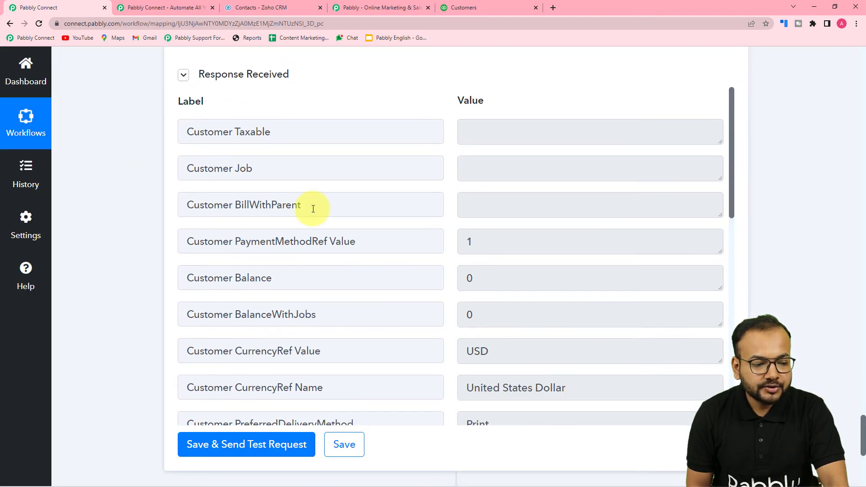
scroll(309, 207, "down", 6)
scroll(313, 208, "down", 3)
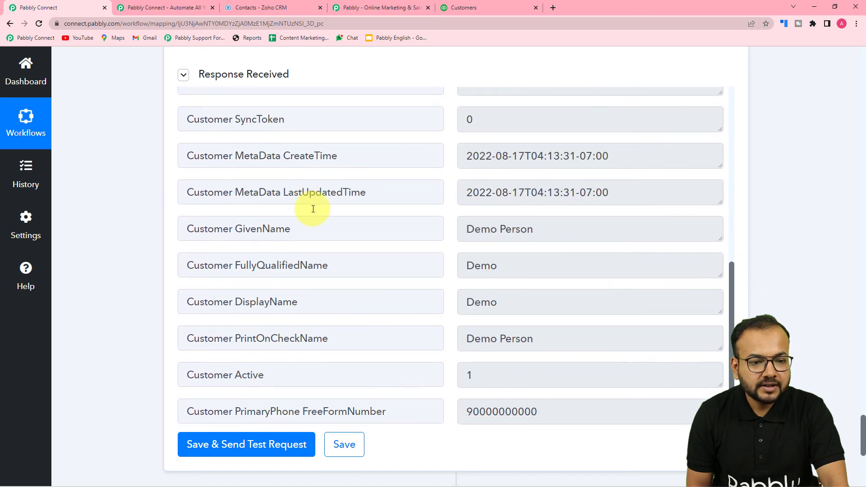
left_click(461, 8)
scroll(393, 348, "down", 3)
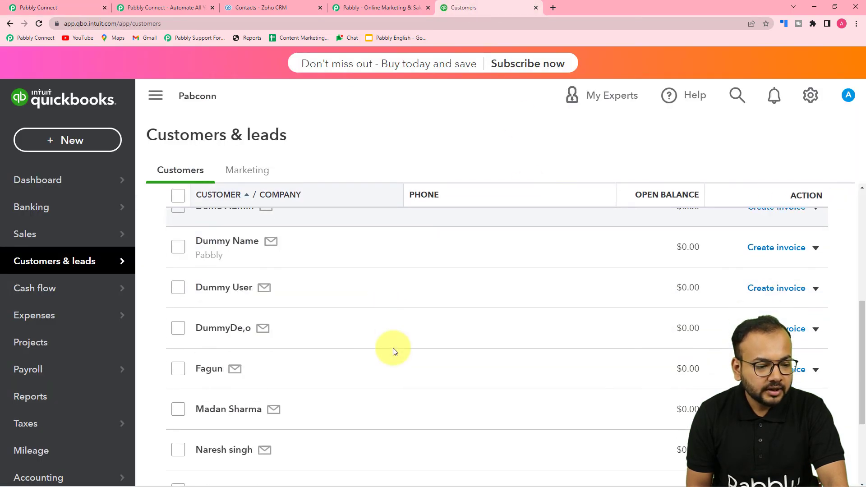
Reload the QuickBooks customer list and open the new Demo customer's record
scroll(390, 347, "up", 4)
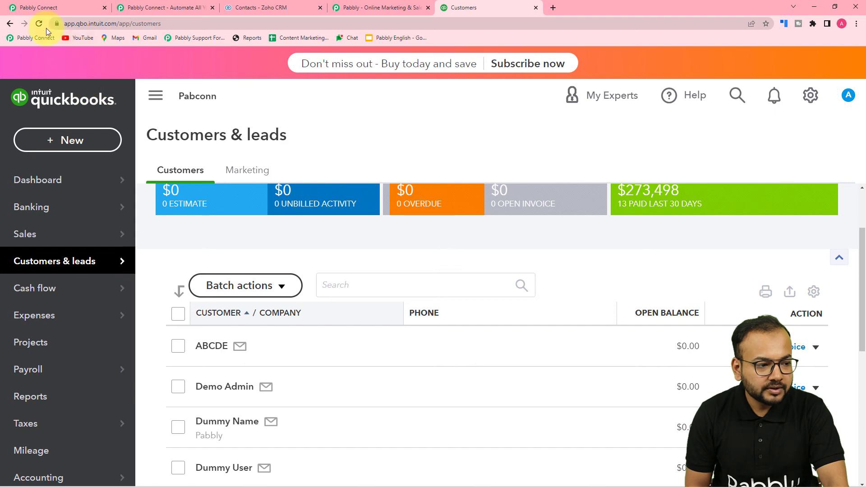
left_click(39, 24)
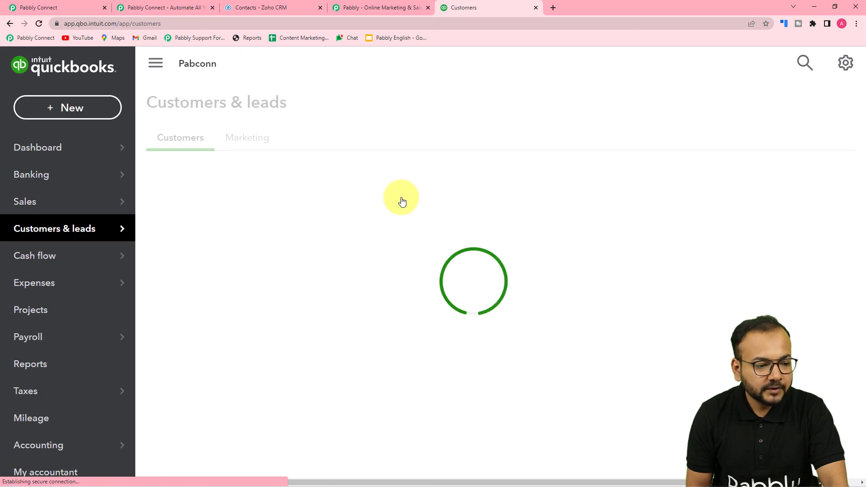
scroll(402, 201, "down", 3)
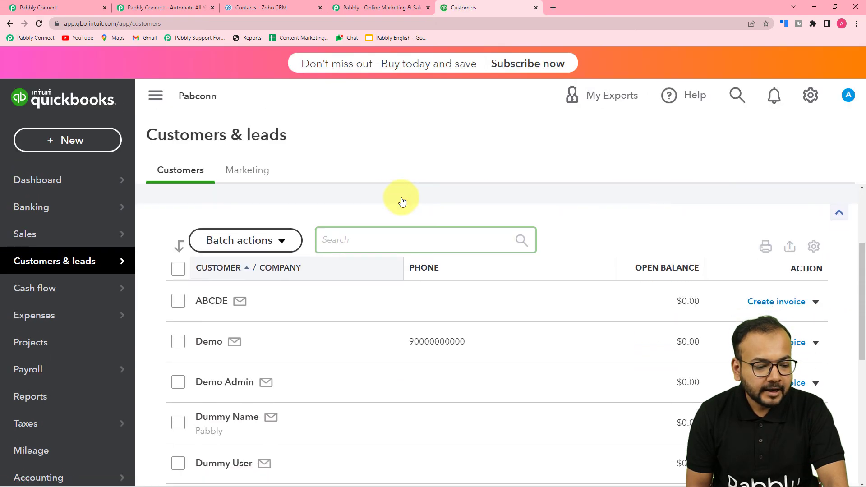
scroll(402, 201, "down", 2)
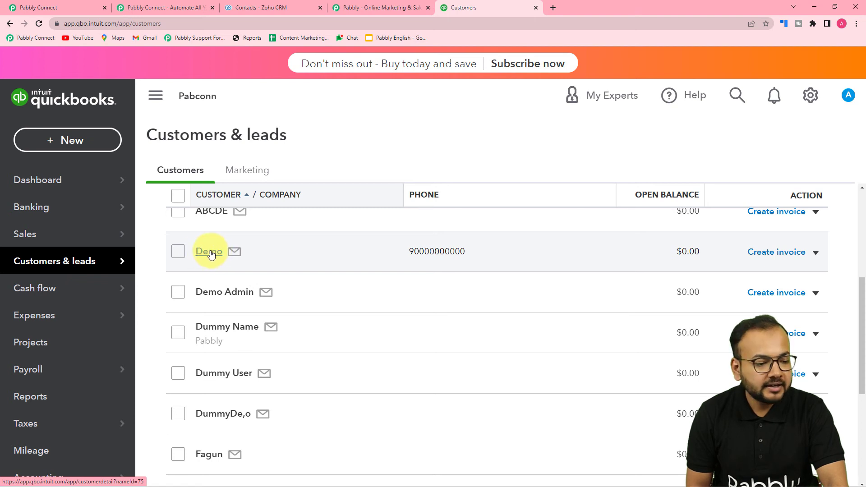
left_click(210, 252)
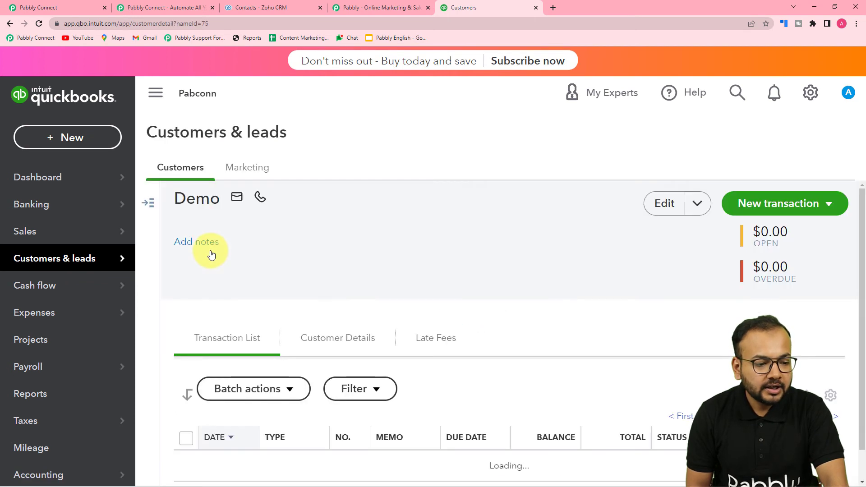
Check the Demo customer's Customer Details for the mapped e-mail and phone
scroll(208, 249, "down", 1)
scroll(181, 198, "up", 1)
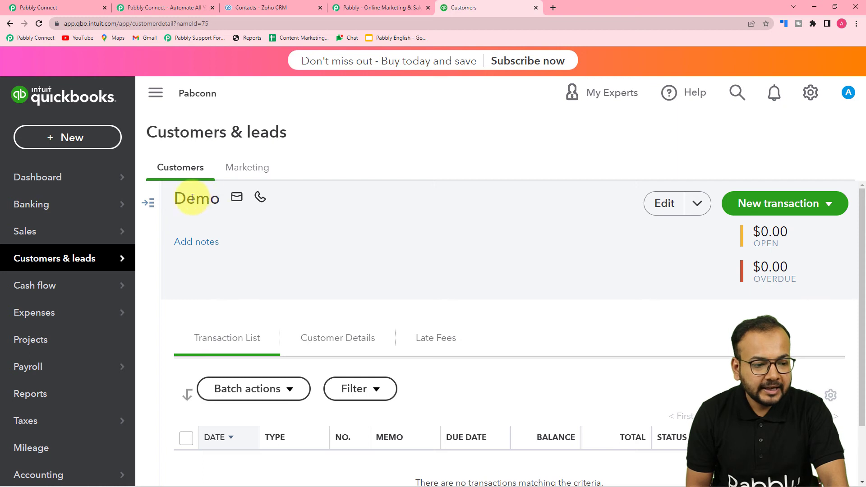
scroll(247, 226, "down", 1)
scroll(247, 226, "up", 1)
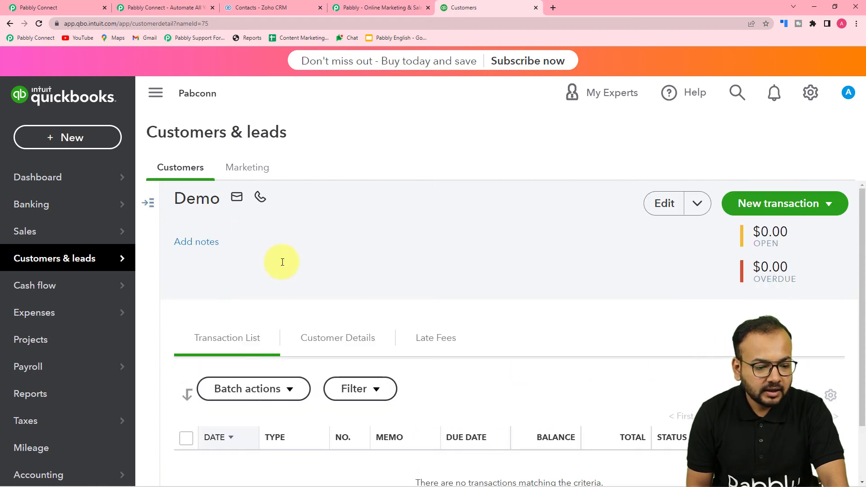
left_click(333, 338)
scroll(352, 272, "down", 2)
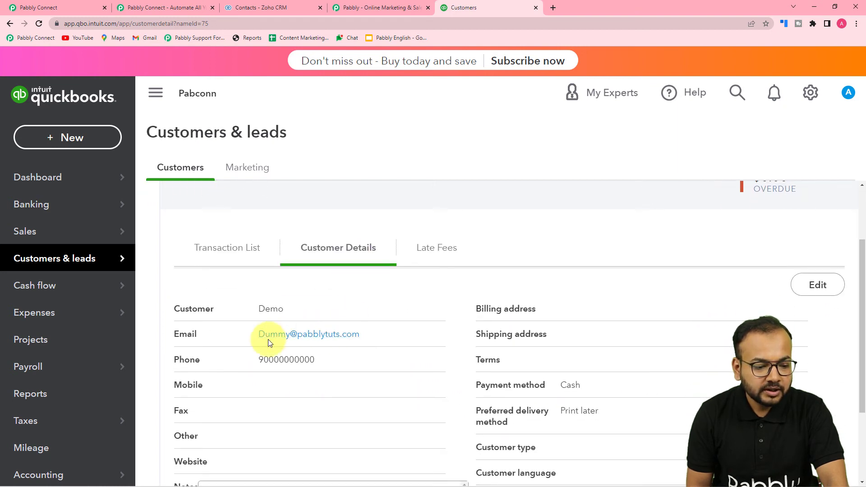
scroll(344, 340, "down", 2)
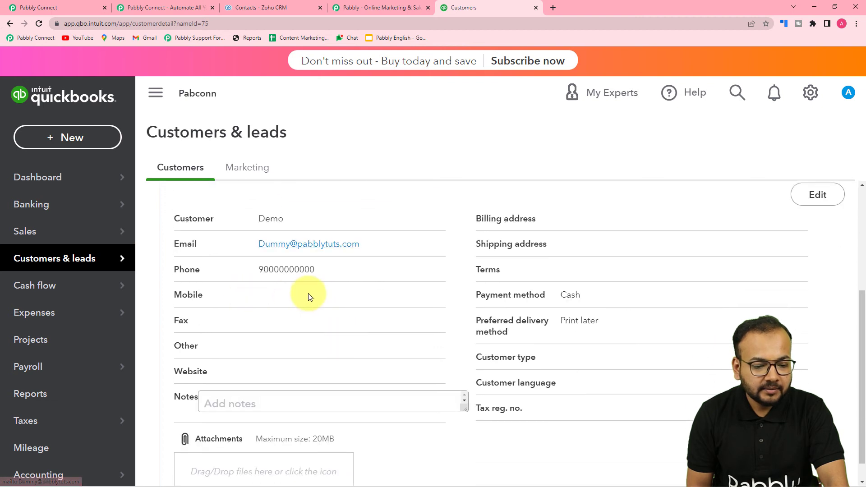
scroll(428, 333, "down", 1)
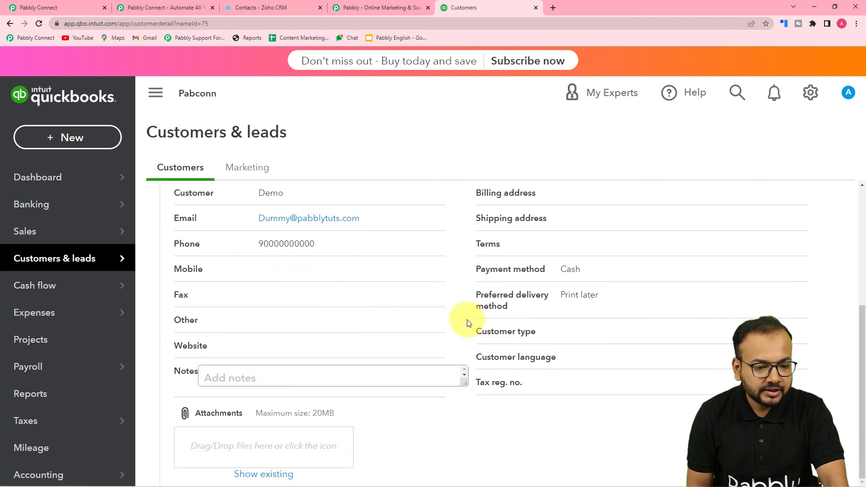
scroll(522, 305, "up", 4)
scroll(527, 307, "up", 1)
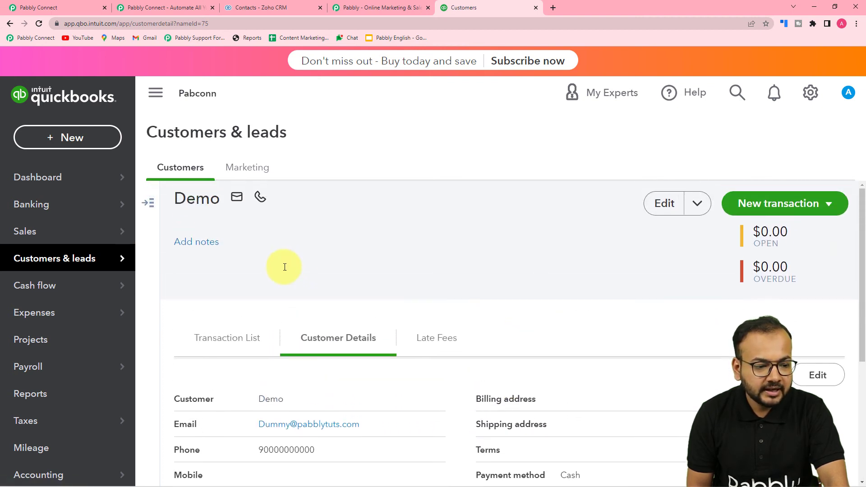
Browse the Demo customer's late fees and transactions, then return to its contact details
left_click(438, 342)
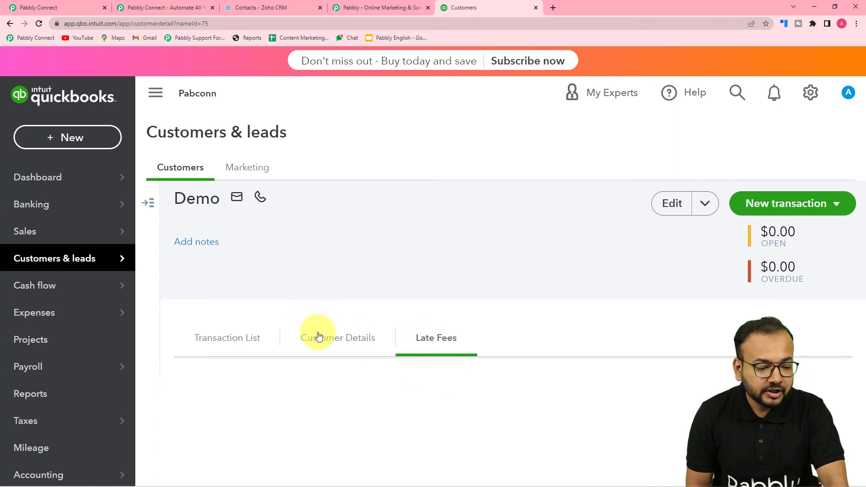
left_click(250, 336)
scroll(248, 332, "down", 2)
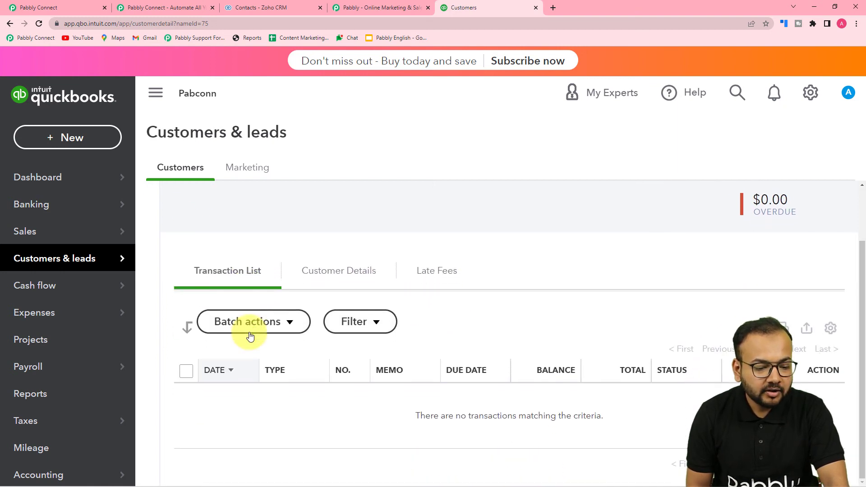
left_click(326, 286)
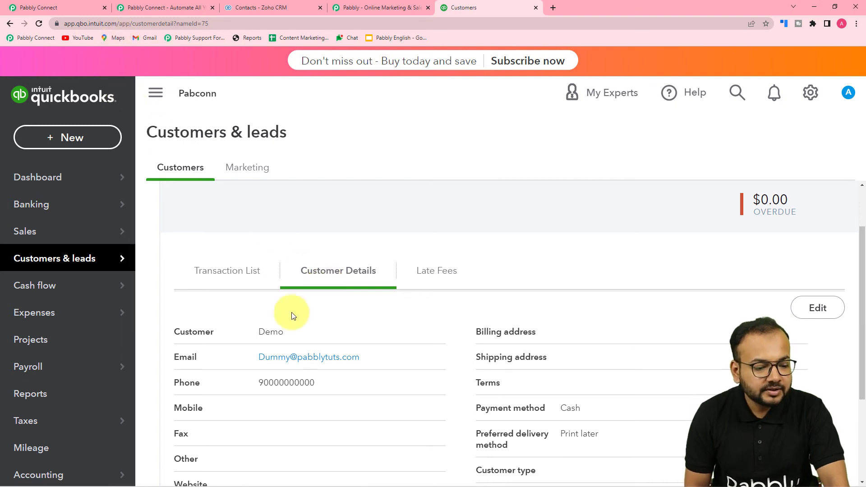
left_click(154, 6)
Review the Zoho CRM to QuickBooks Online field mapping in the Pabbly Connect workflow
left_click(71, 9)
scroll(176, 179, "down", 3)
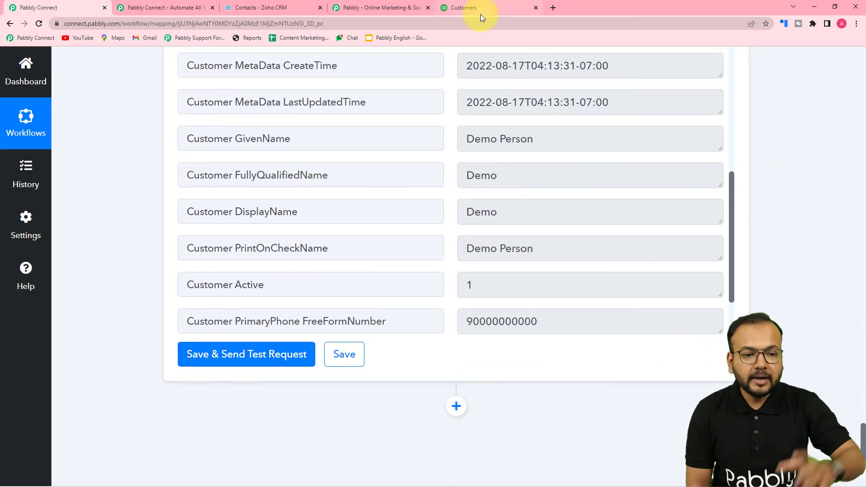
scroll(805, 155, "up", 12)
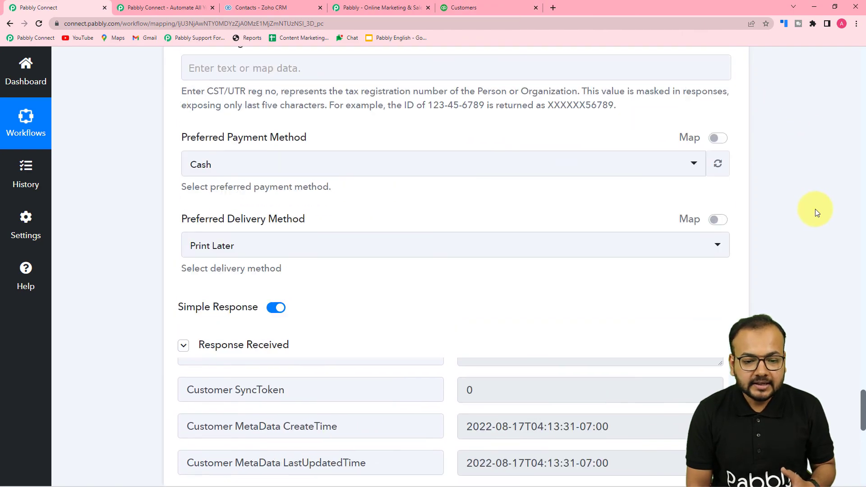
scroll(815, 209, "up", 15)
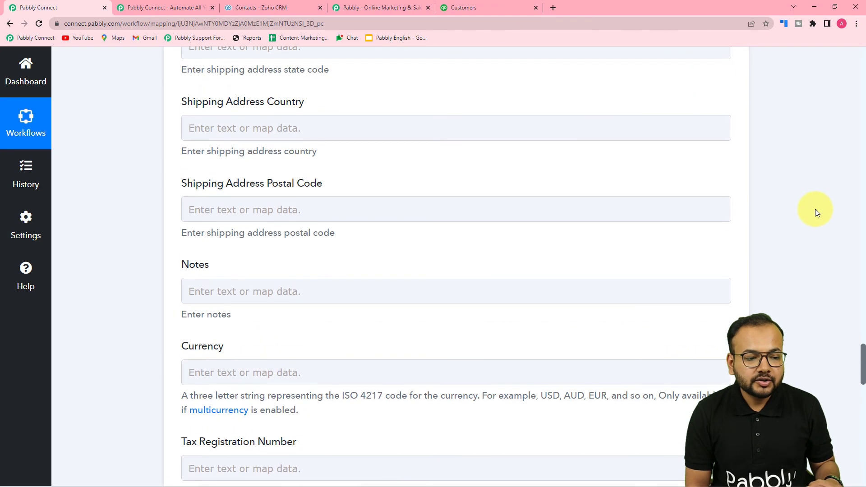
scroll(815, 209, "up", 20)
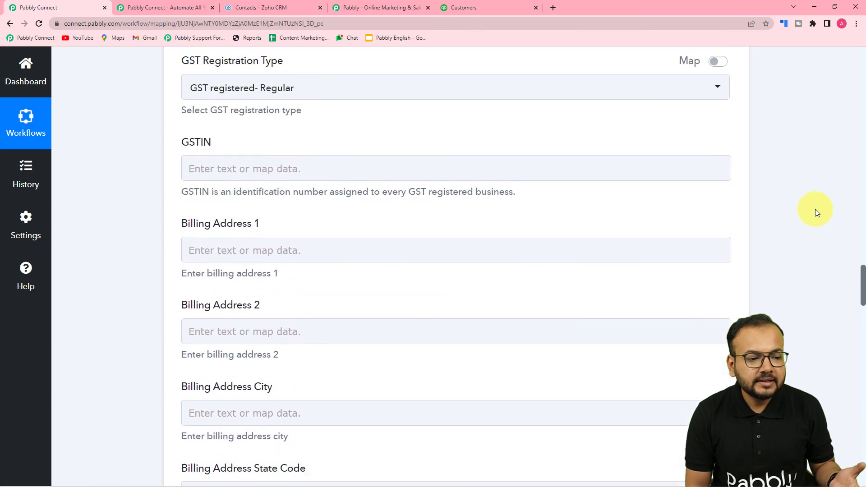
scroll(815, 209, "up", 13)
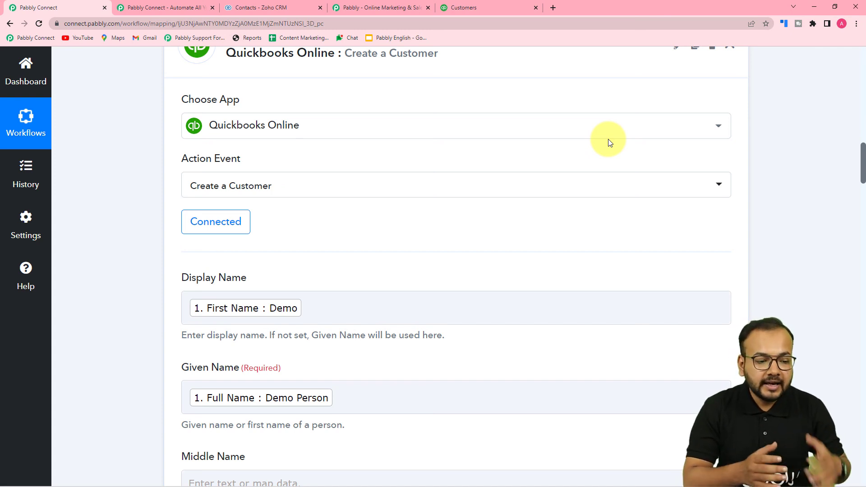
scroll(413, 269, "down", 5)
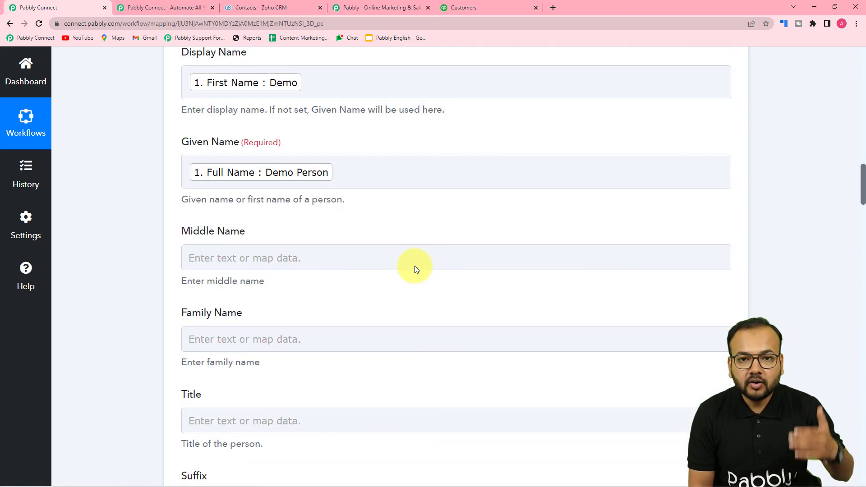
scroll(416, 266, "up", 6)
Recheck the Demo customer in QuickBooks and the Zoho CRM contacts list
left_click(466, 8)
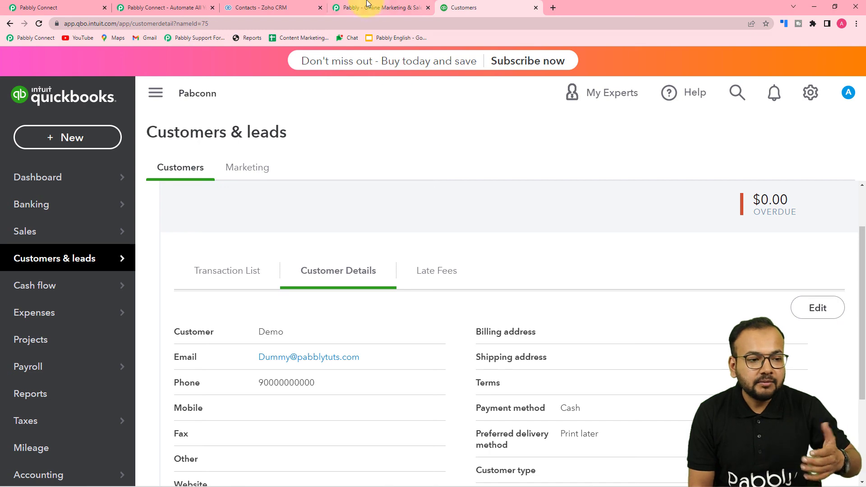
left_click(296, 8)
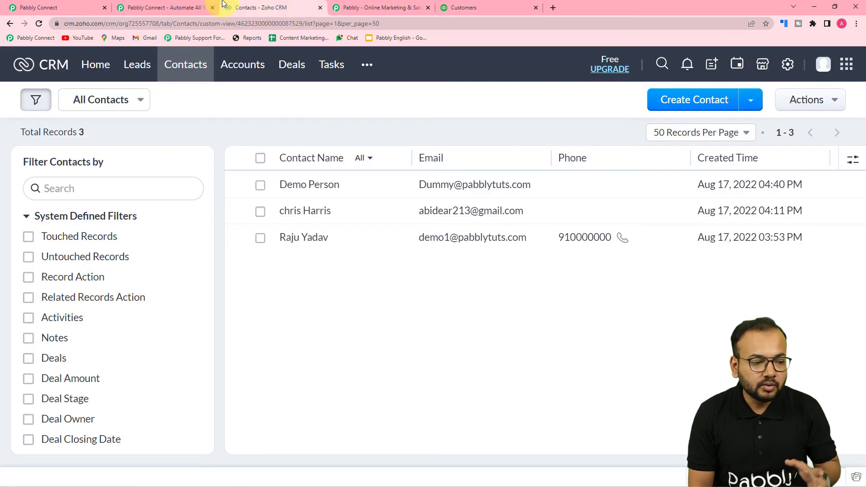
left_click(99, 5)
scroll(319, 144, "up", 4)
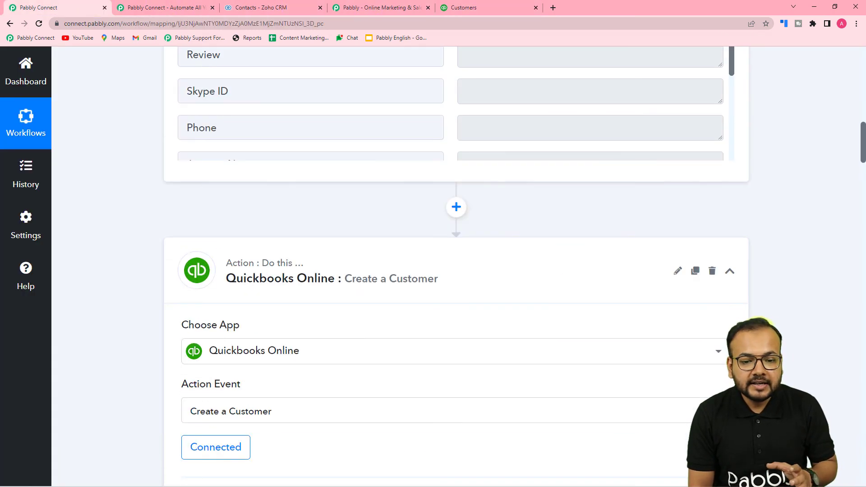
Collapse the QuickBooks Online action step and the Zoho CRM trigger step
left_click(729, 272)
scroll(772, 264, "up", 10)
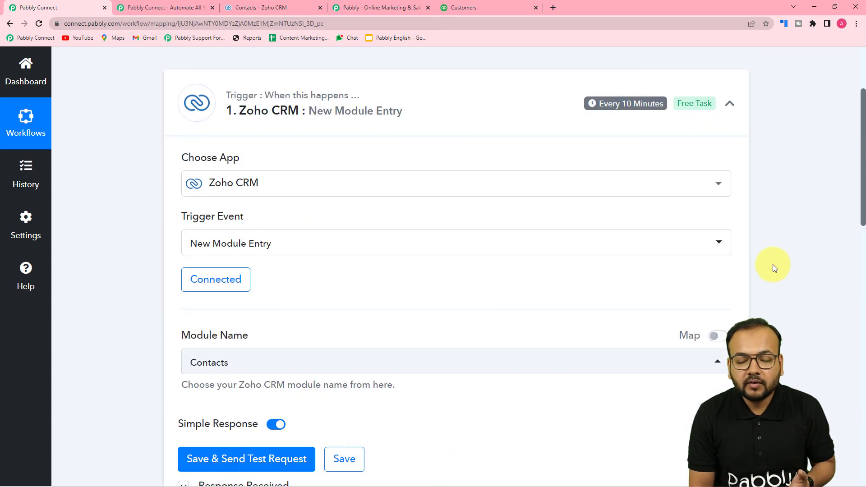
scroll(772, 265, "up", 3)
left_click(728, 237)
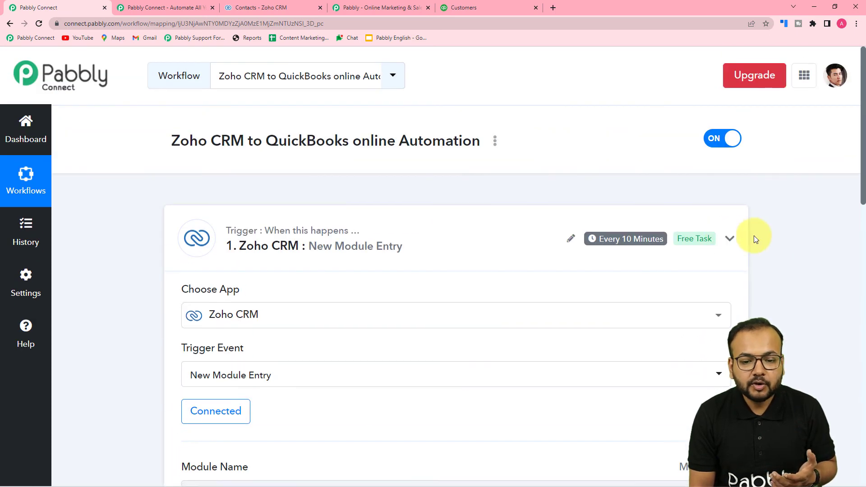